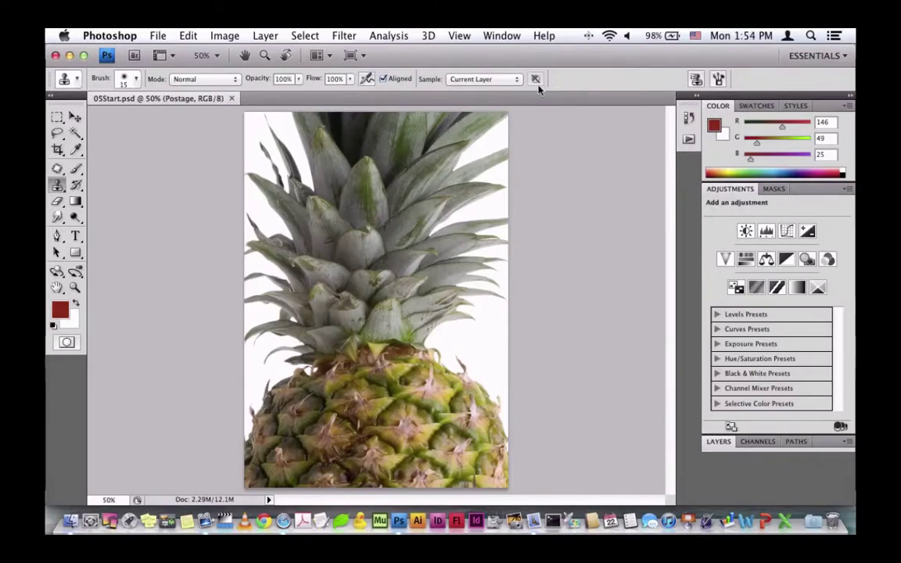
Display the layer list of 05Start.psd and select the Background layer.
{"action": "left_click", "coordinate": [502, 35]}
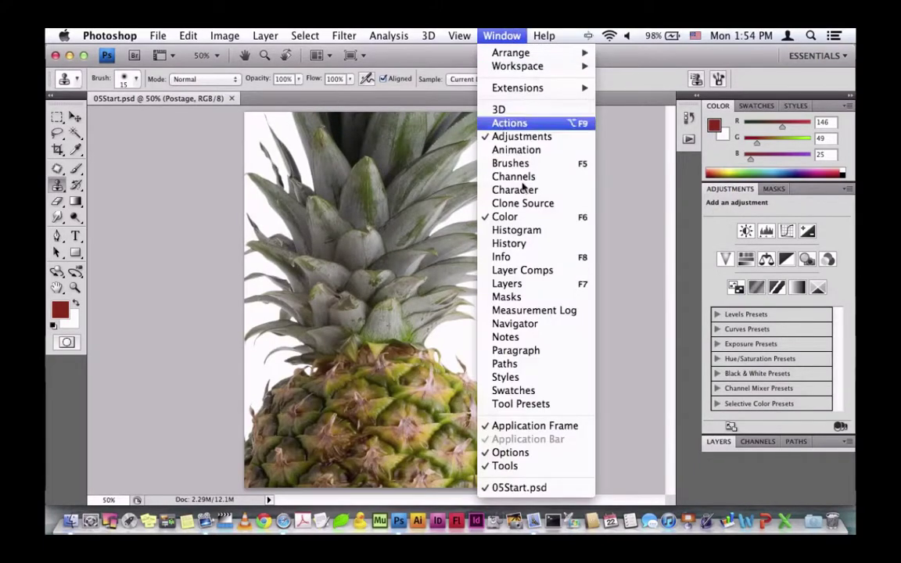
{"action": "left_click", "coordinate": [507, 283]}
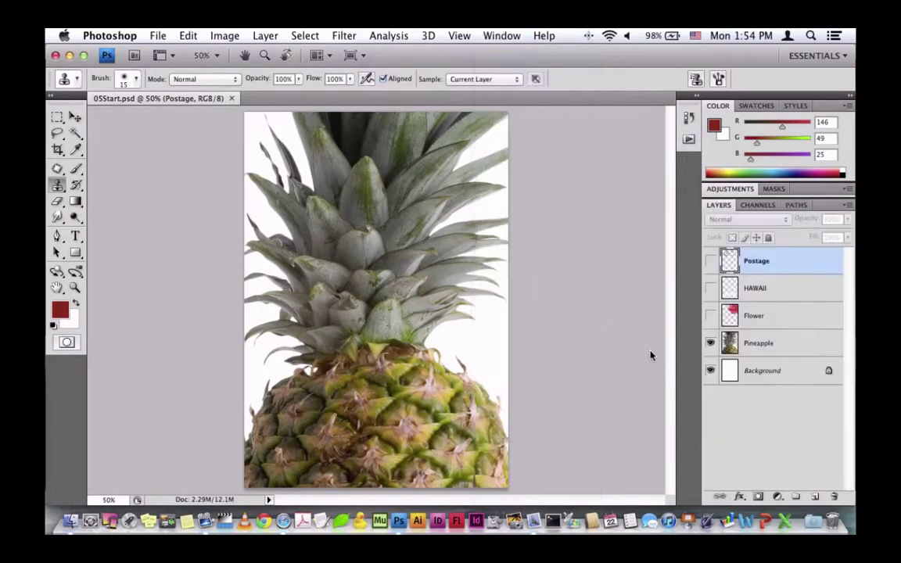
{"action": "left_click", "coordinate": [771, 372]}
Open Beach.psd from the wk06_files folder and rename its only layer as Beach.
{"action": "key", "text": "super+o"}
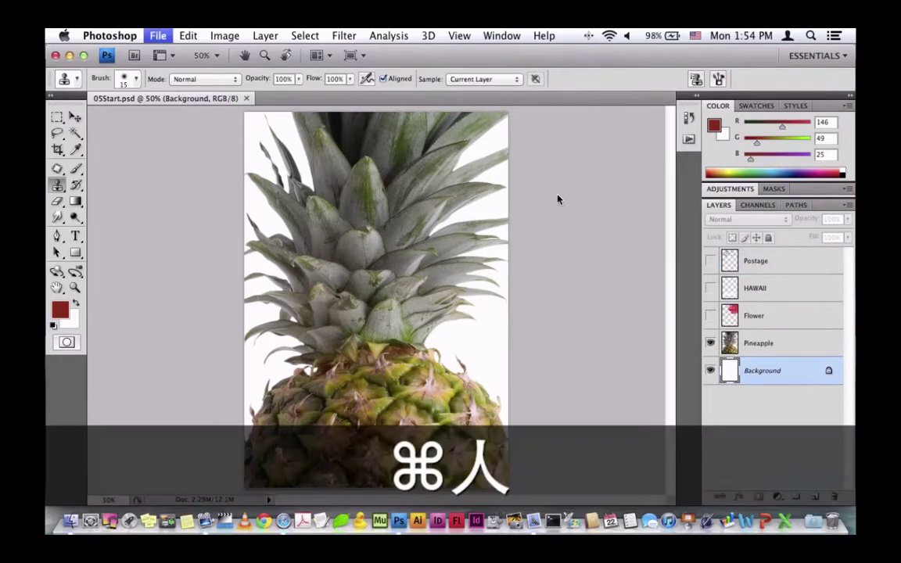
{"action": "double_click", "coordinate": [630, 148]}
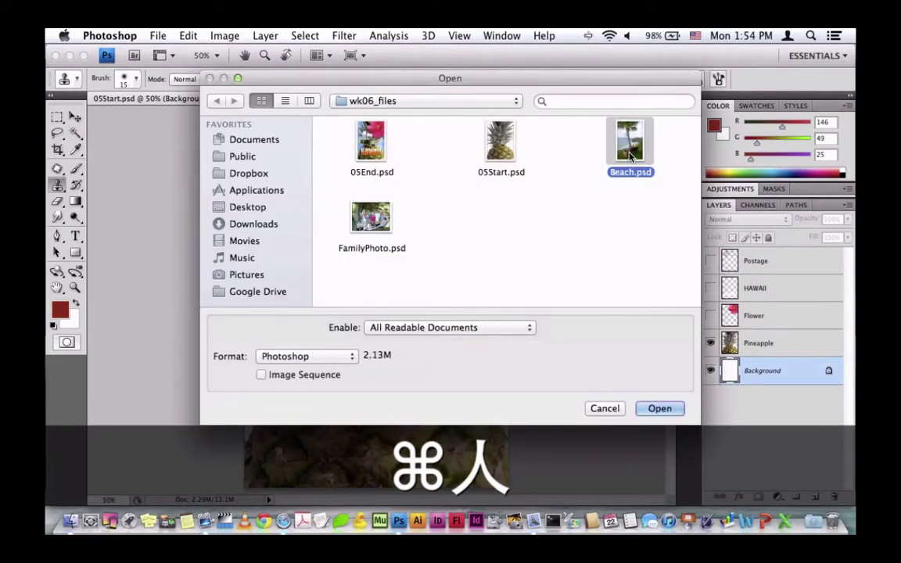
{"action": "double_click", "coordinate": [755, 262]}
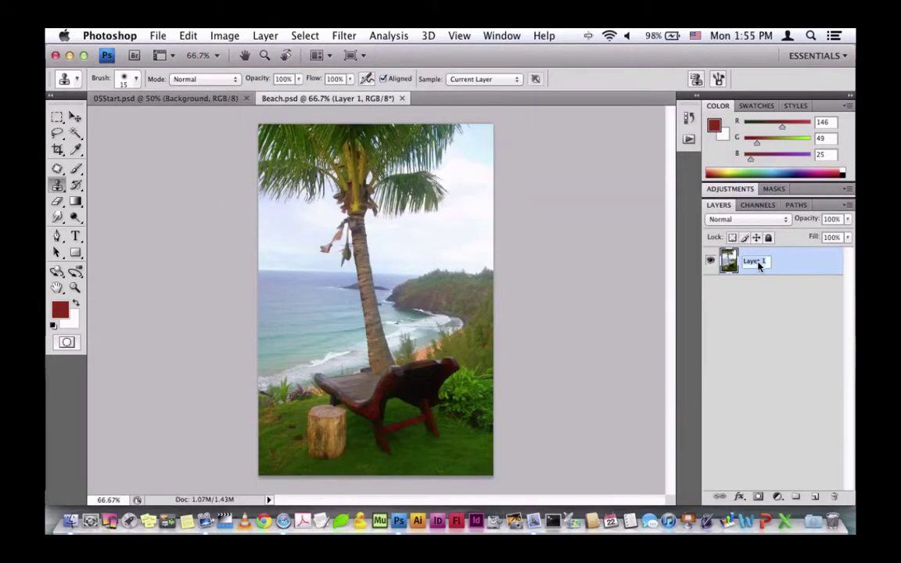
{"action": "type", "text": "Beach"}
{"action": "left_click", "coordinate": [687, 247]}
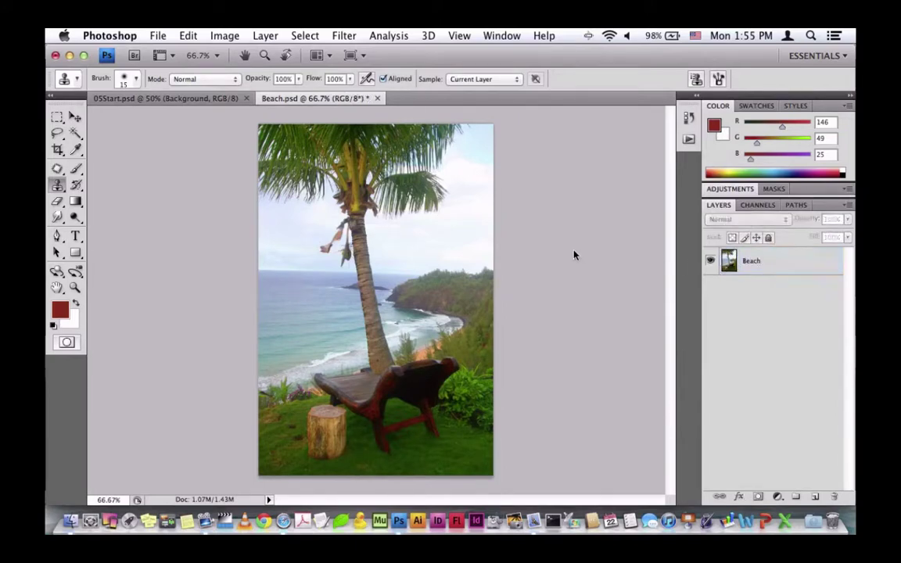
Tile the two documents side by side and copy the Beach layer into 05Start.psd with the Move tool.
{"action": "left_click", "coordinate": [502, 36]}
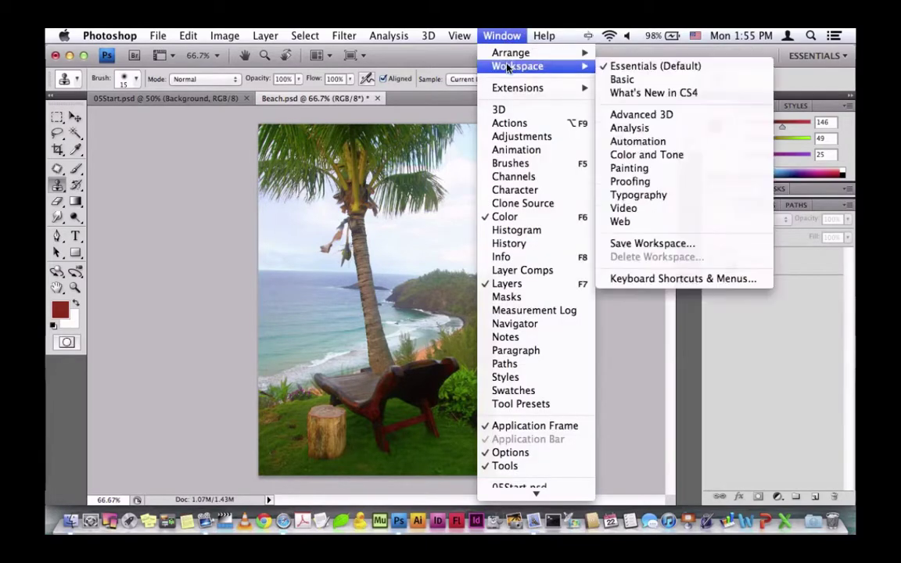
{"action": "mouse_move", "coordinate": [559, 58]}
{"action": "left_click", "coordinate": [614, 69]}
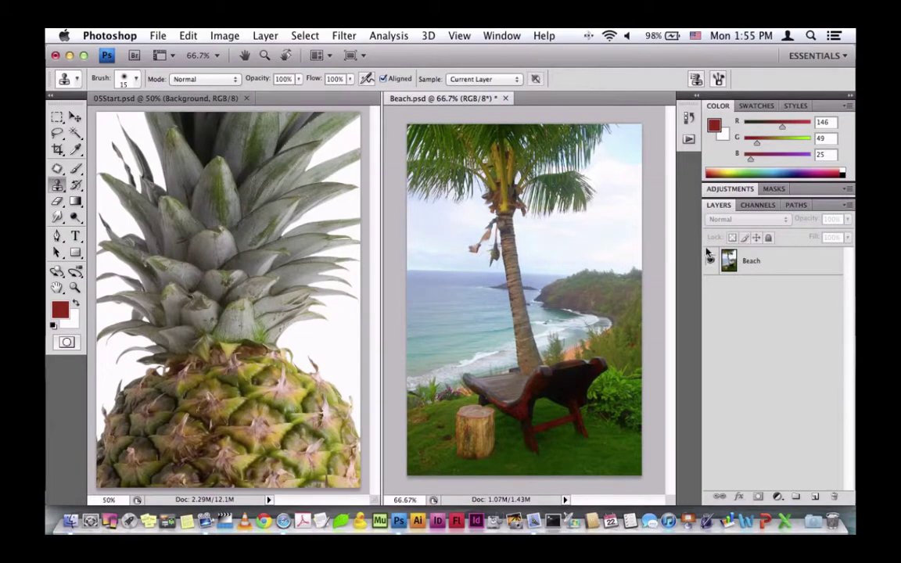
{"action": "left_click", "coordinate": [520, 224]}
{"action": "key", "text": "v"}
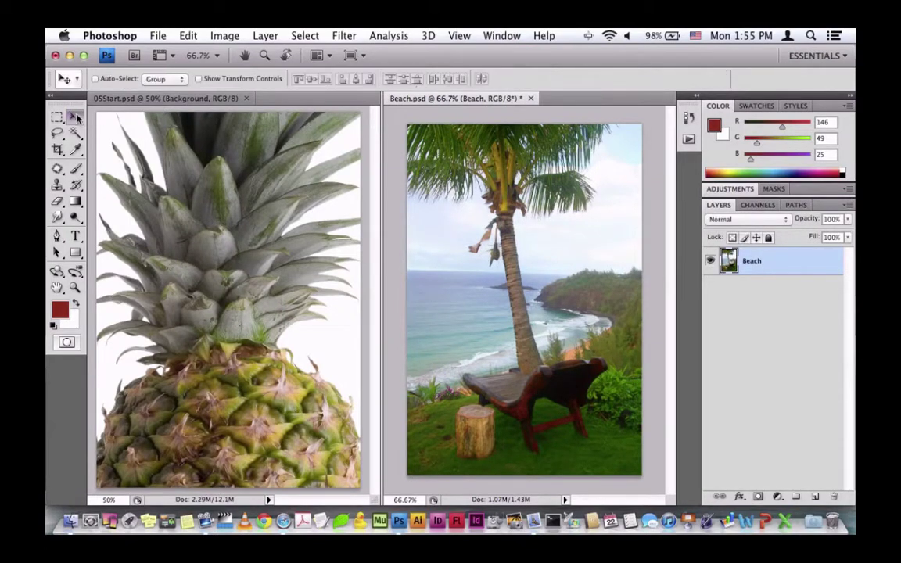
{"action": "left_click_drag", "start_coordinate": [434, 201], "coordinate": [130, 191]}
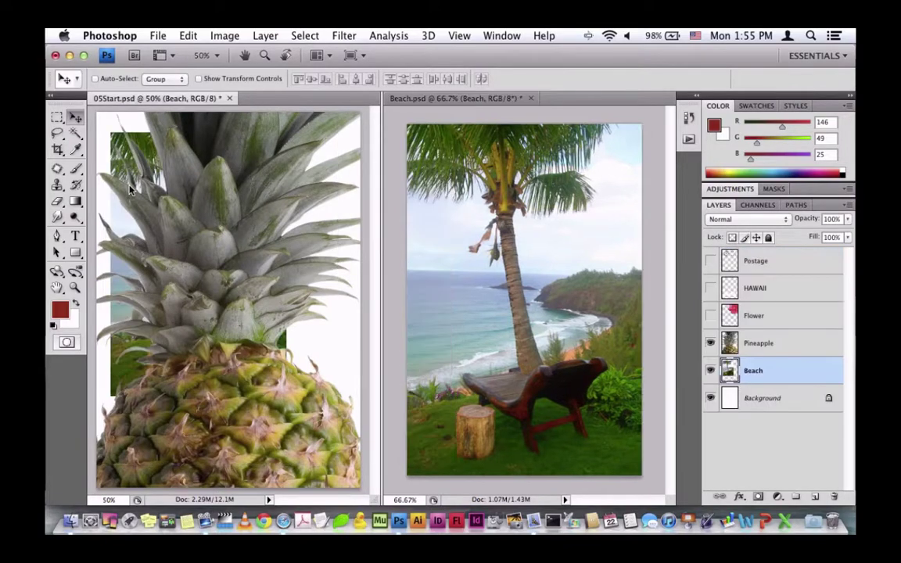
Consolidate the documents into tabs and hide the Pineapple and Background layers in 05Start.psd.
{"action": "left_click", "coordinate": [501, 35]}
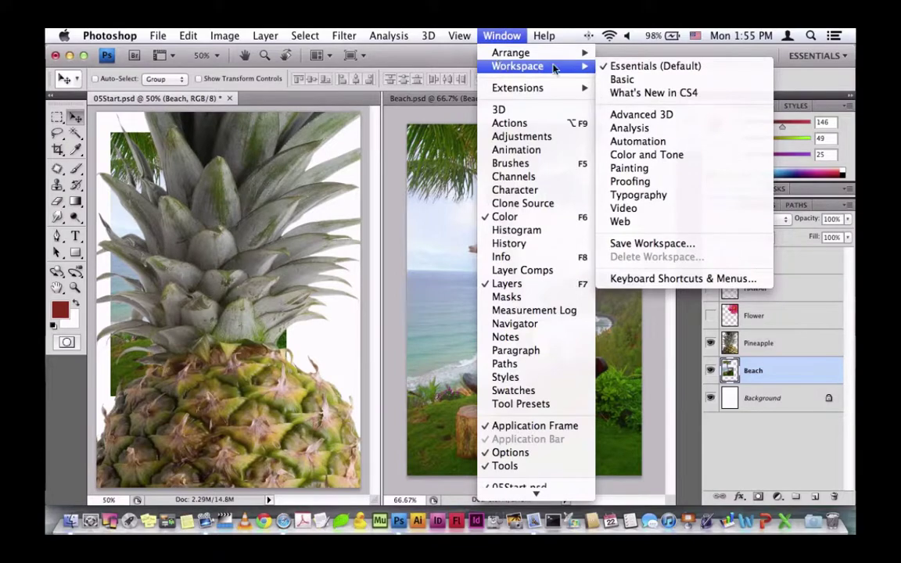
{"action": "mouse_move", "coordinate": [543, 52]}
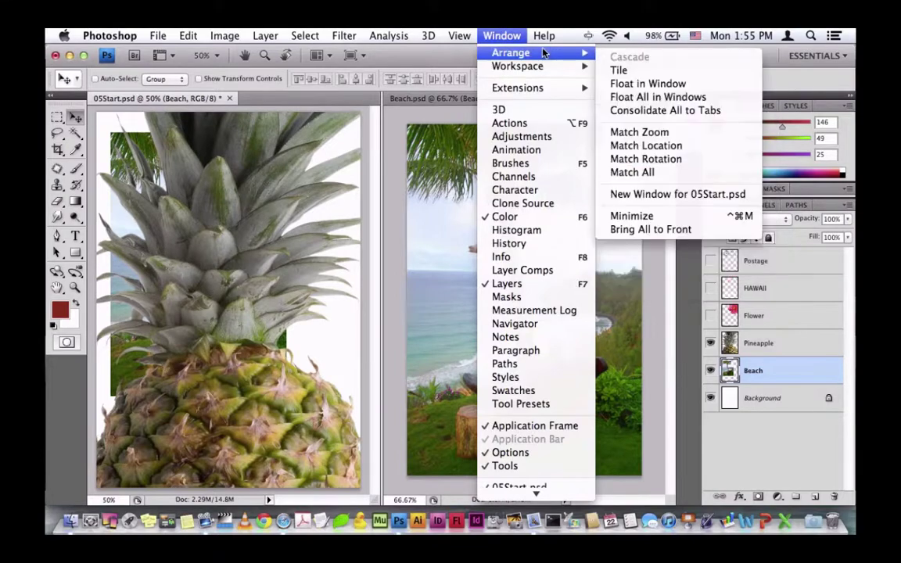
{"action": "left_click", "coordinate": [641, 110]}
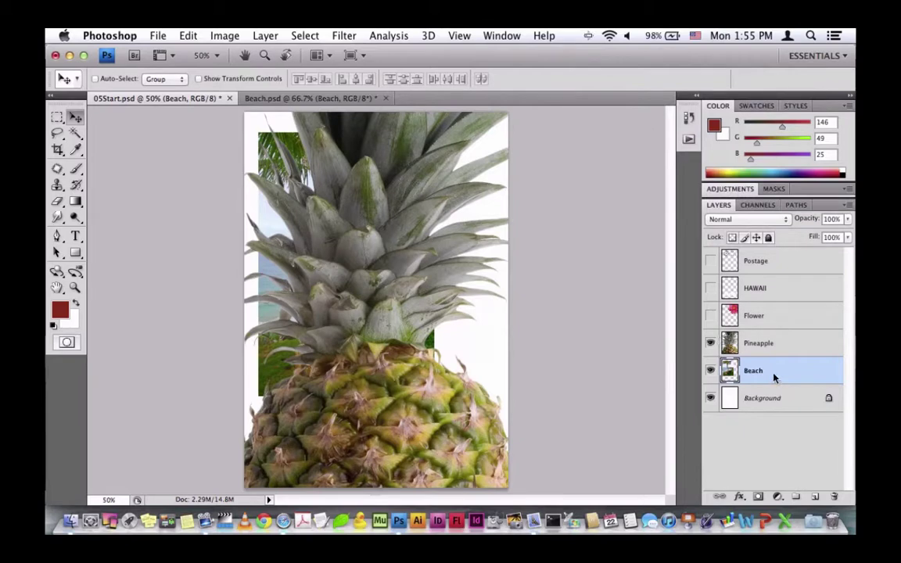
{"action": "left_click", "coordinate": [711, 343]}
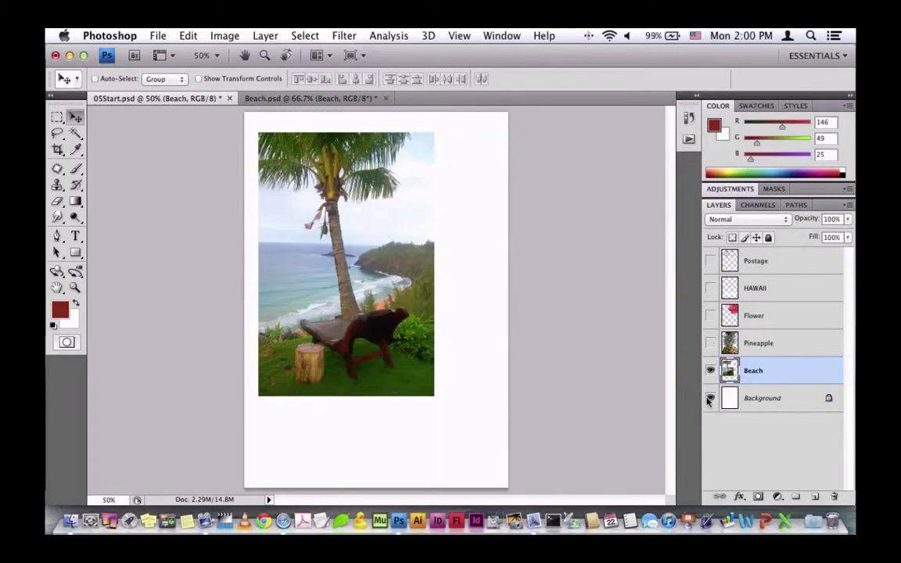
{"action": "left_click", "coordinate": [711, 398]}
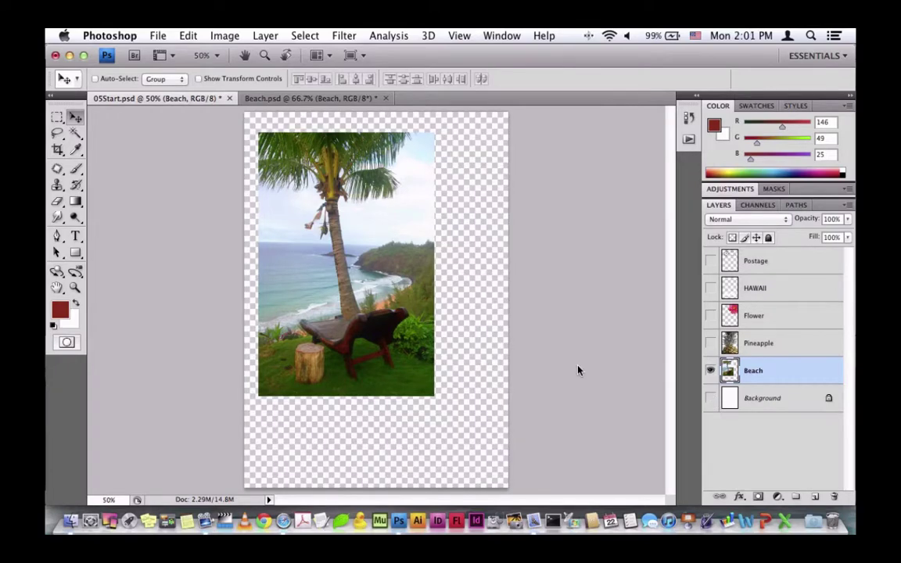
Add a Stroke layer style to the Beach layer with a size of 5 px and position Inside.
{"action": "left_click", "coordinate": [266, 36]}
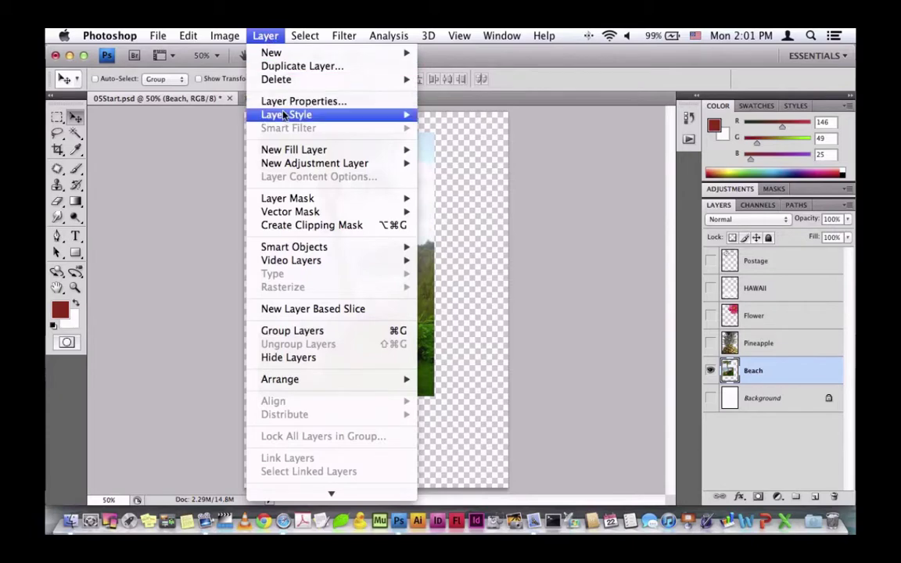
{"action": "mouse_move", "coordinate": [284, 115]}
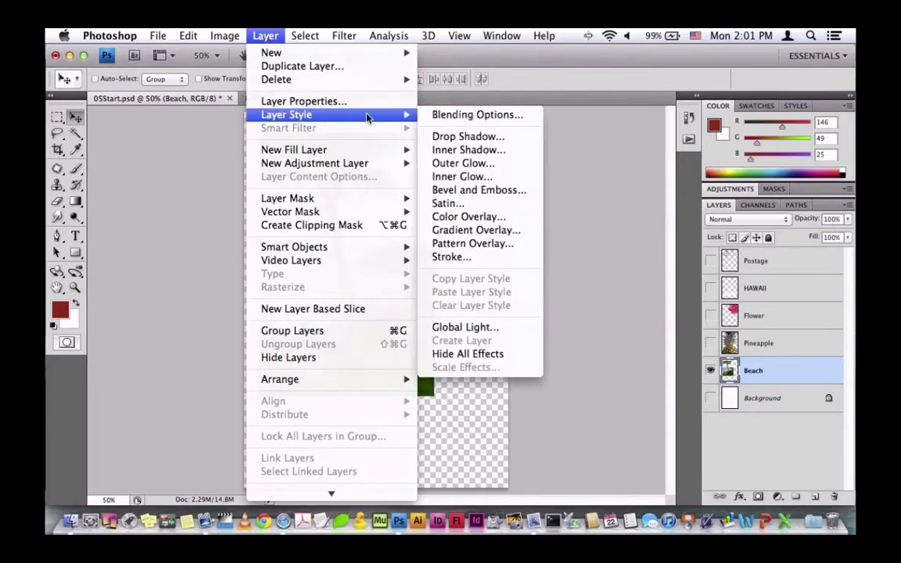
{"action": "left_click", "coordinate": [495, 259]}
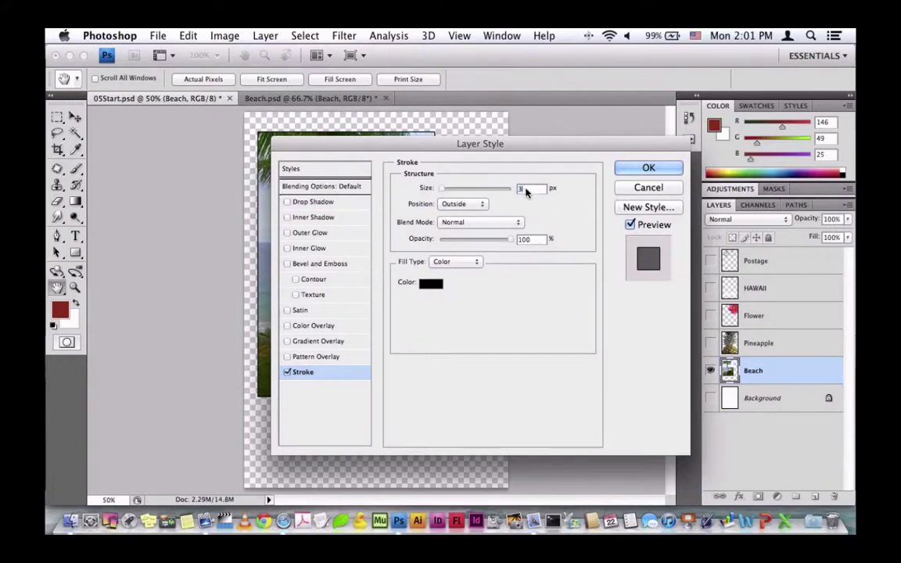
{"action": "type", "text": "5"}
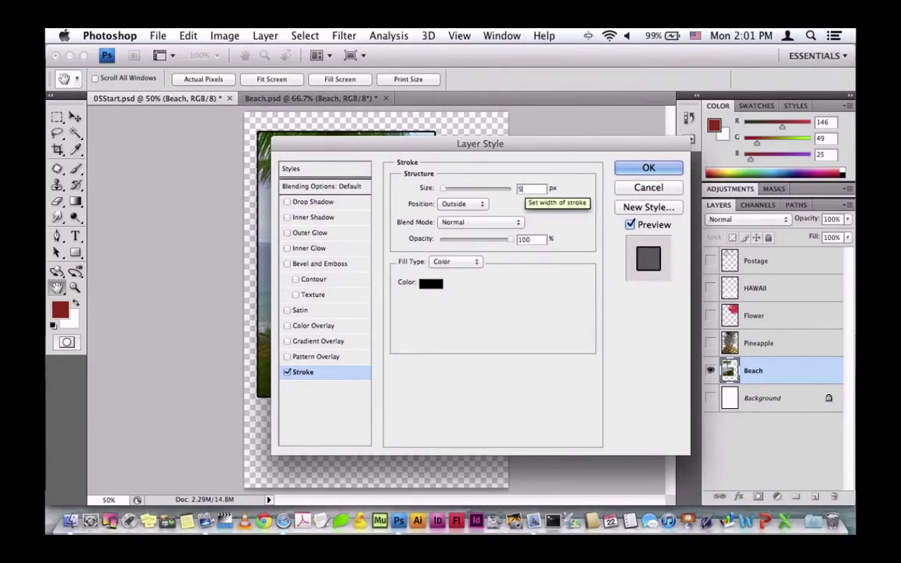
{"action": "left_click", "coordinate": [461, 203]}
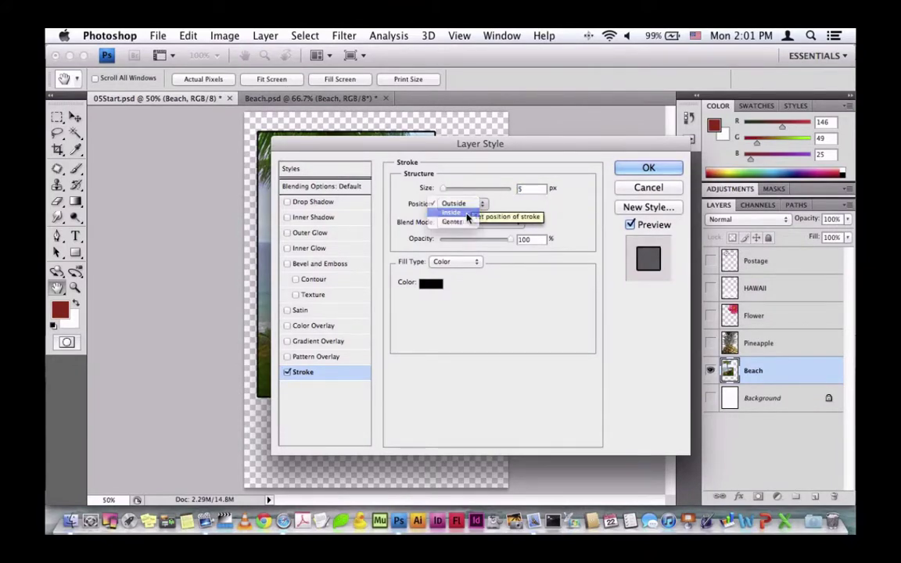
{"action": "left_click", "coordinate": [467, 216]}
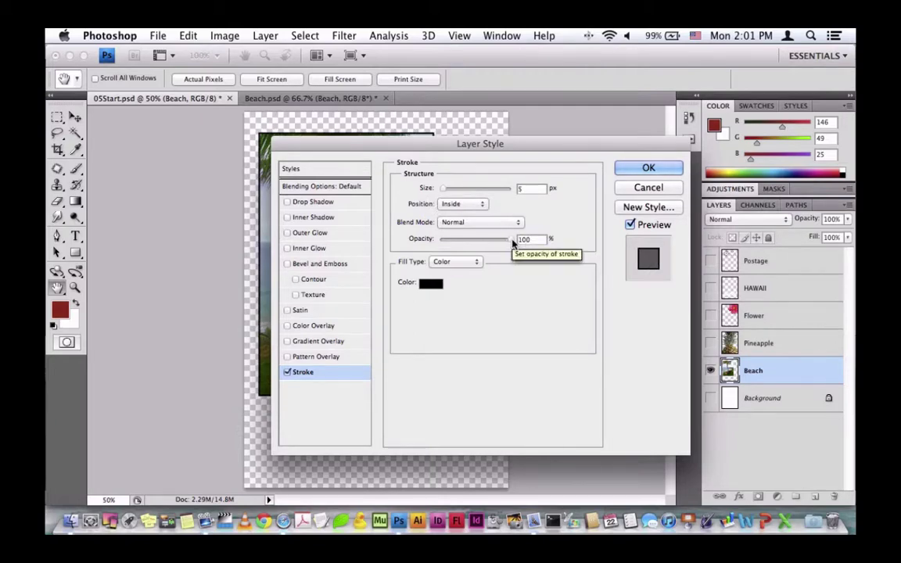
Keep the stroke's fill type as Color, make the stroke white, and apply the layer style.
{"action": "left_click", "coordinate": [468, 261]}
{"action": "left_click", "coordinate": [453, 261]}
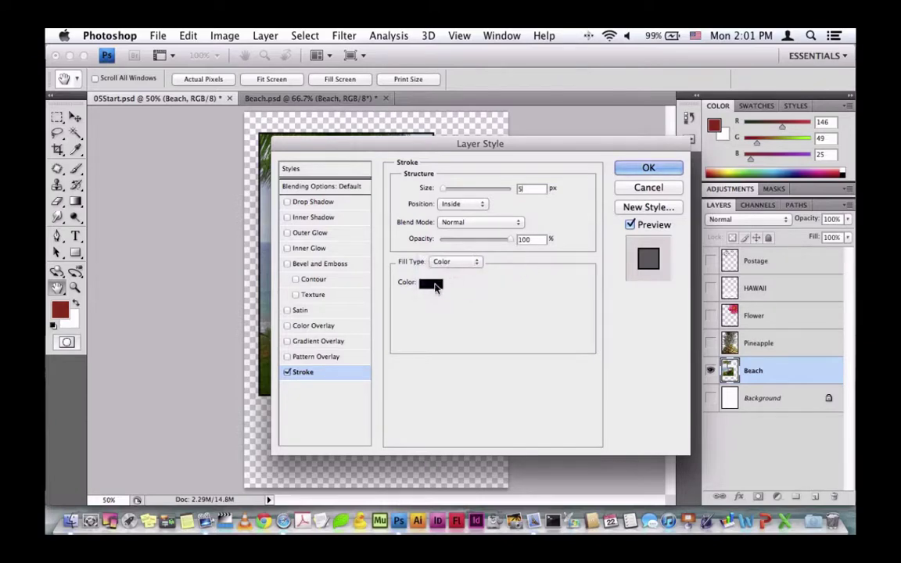
{"action": "left_click", "coordinate": [431, 283]}
{"action": "left_click_drag", "start_coordinate": [475, 253], "coordinate": [467, 129]}
{"action": "left_click", "coordinate": [752, 122]}
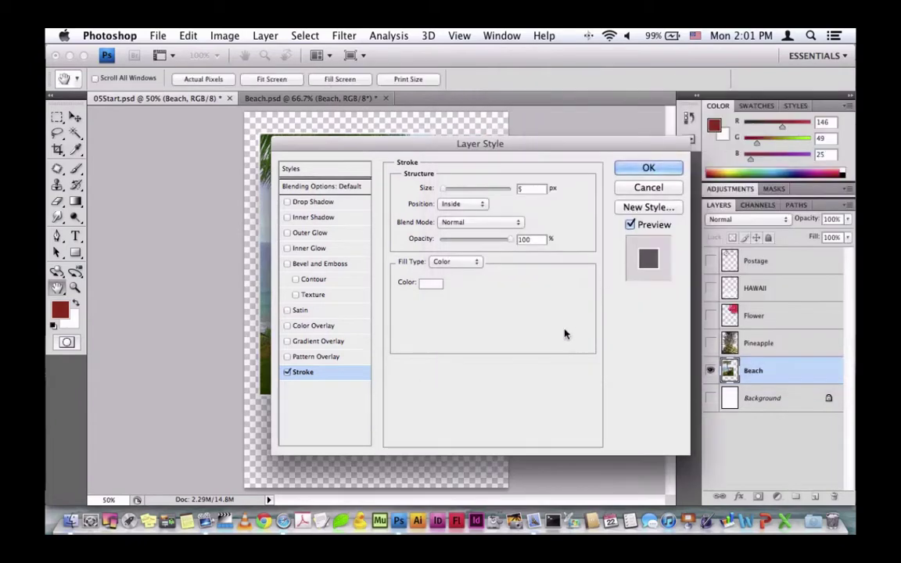
{"action": "left_click", "coordinate": [642, 170]}
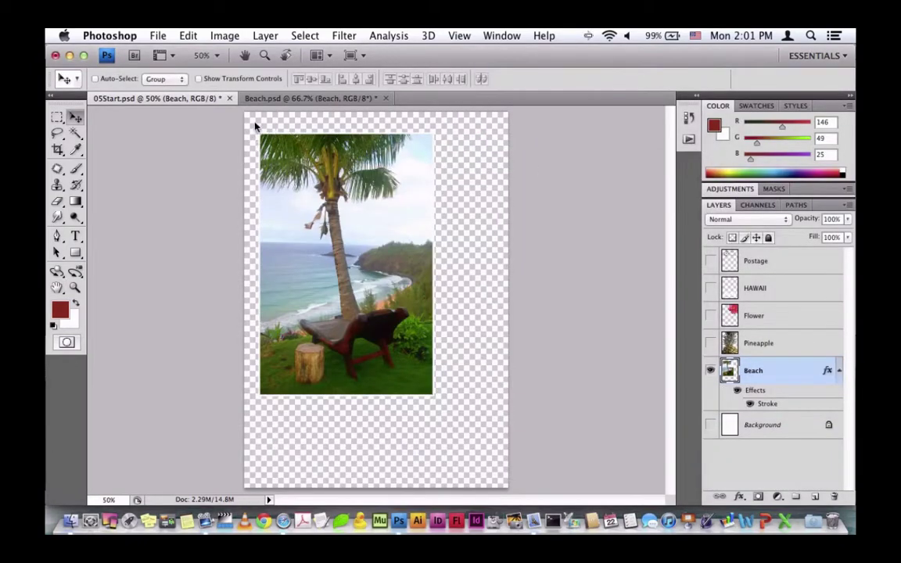
Make the Pineapple, Flower, HAWAII and Postage layers visible.
{"action": "left_click", "coordinate": [710, 343]}
{"action": "left_click", "coordinate": [710, 315]}
{"action": "left_click", "coordinate": [710, 288]}
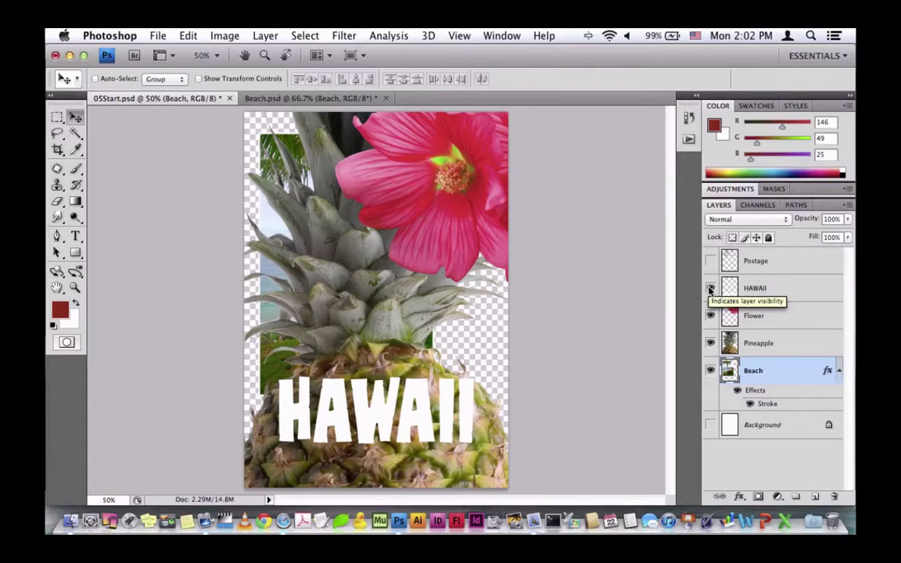
{"action": "left_click", "coordinate": [710, 260]}
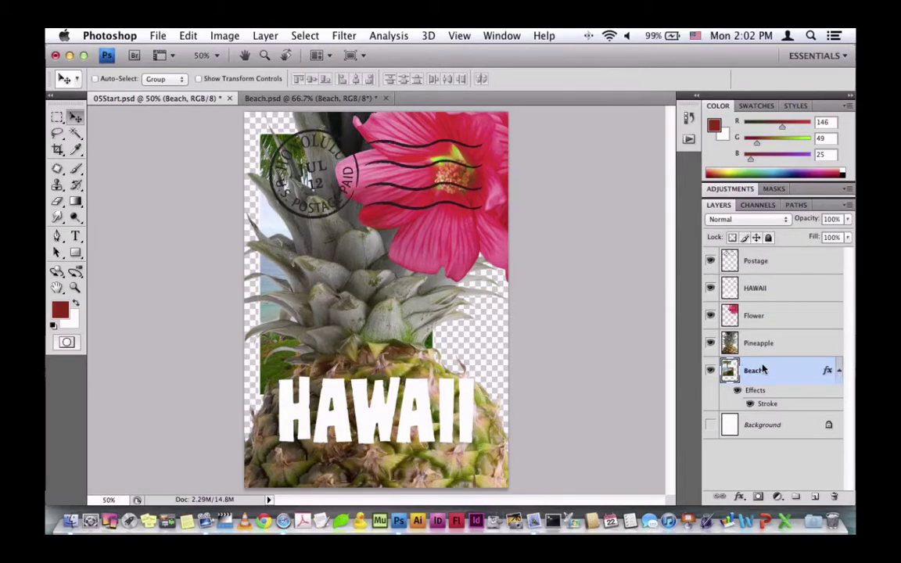
Place the Beach layer directly above the Pineapple layer and move the beach photo down and right, partly behind the HAWAII text.
{"action": "left_click_drag", "start_coordinate": [762, 370], "coordinate": [764, 334]}
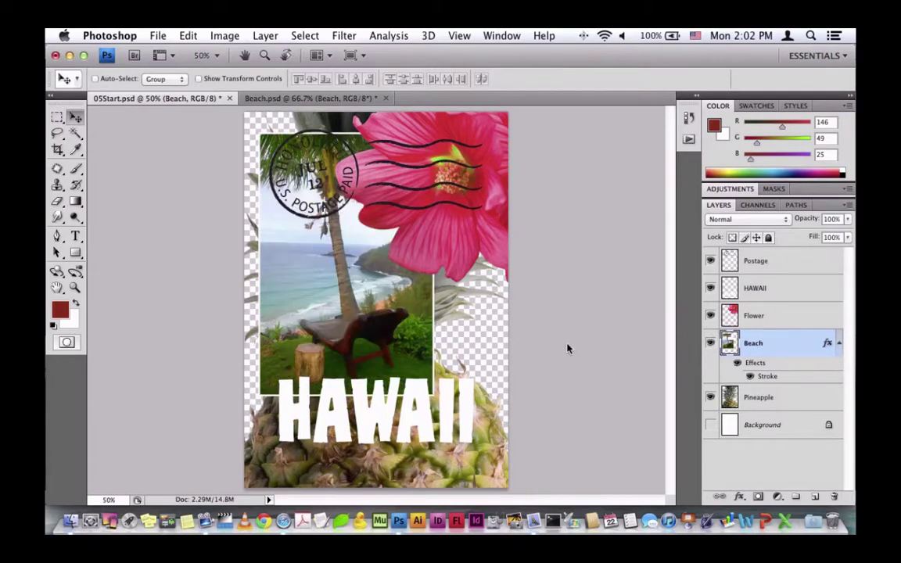
{"action": "left_click_drag", "start_coordinate": [382, 305], "coordinate": [461, 354]}
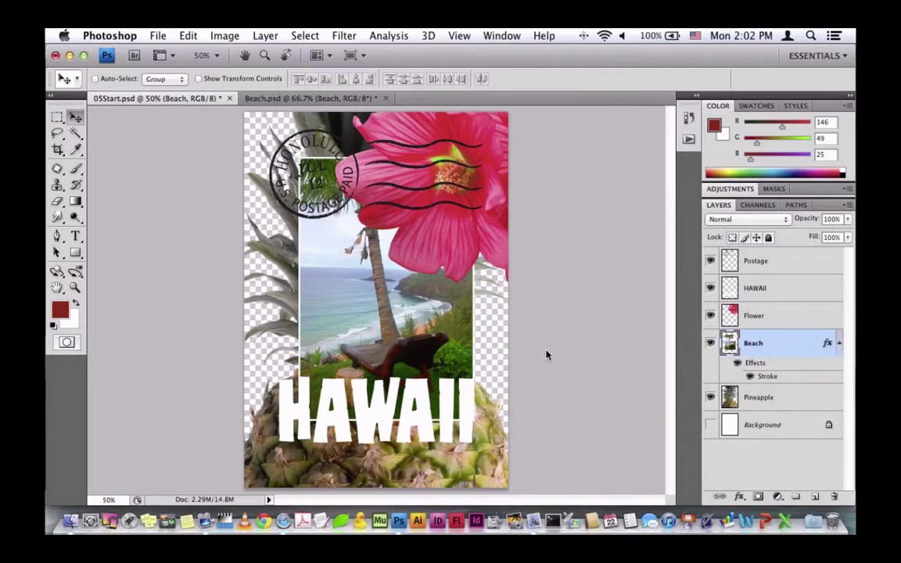
Set the Postage layer's opacity to 25%.
{"action": "left_click", "coordinate": [773, 262]}
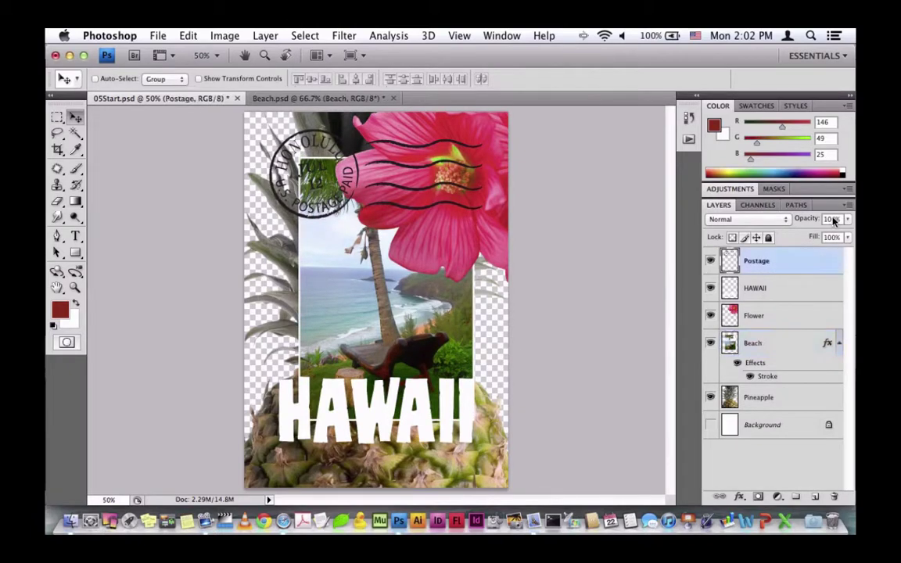
{"action": "type", "text": "25"}
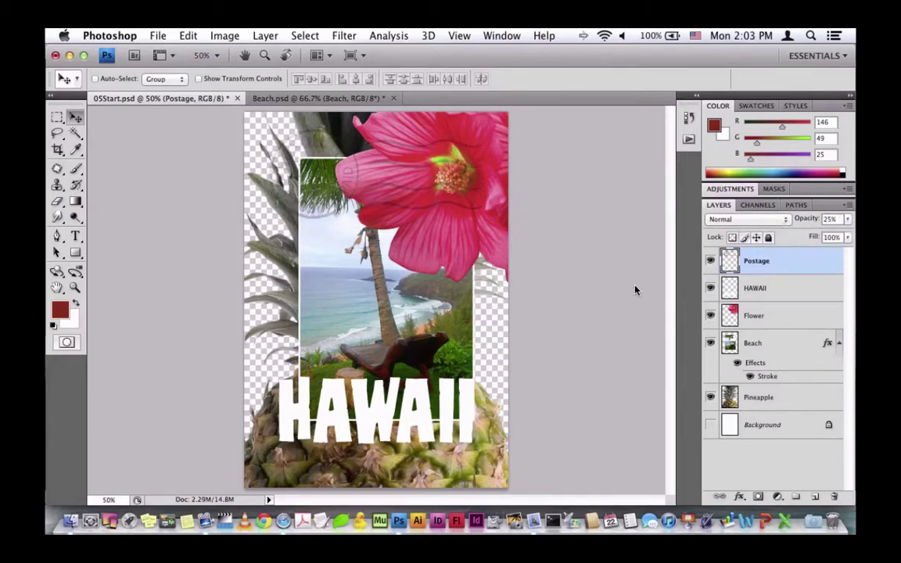
Duplicate the Pineapple layer under the default name and set the copy's blend mode to Overlay.
{"action": "left_click", "coordinate": [779, 395]}
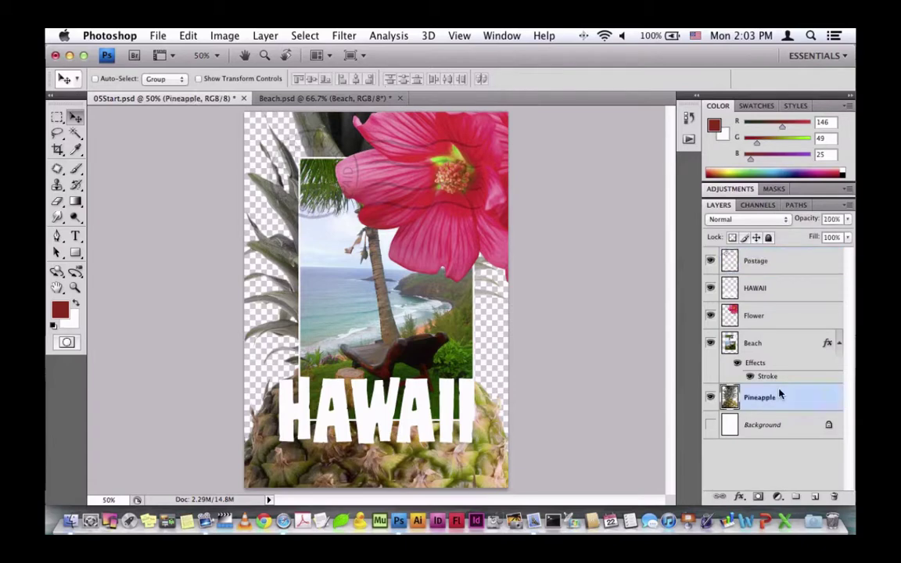
{"action": "right_click", "coordinate": [774, 400]}
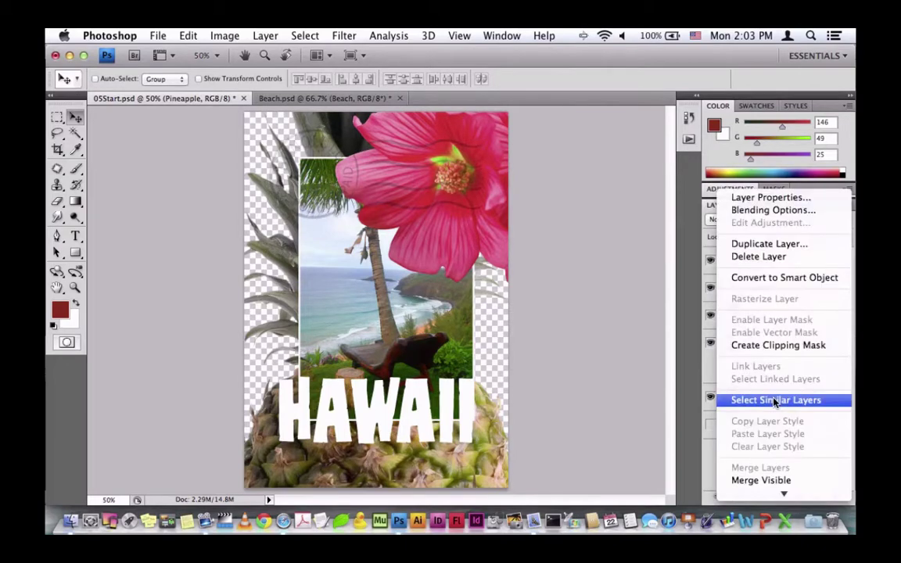
{"action": "left_click", "coordinate": [765, 245]}
{"action": "left_click", "coordinate": [663, 201]}
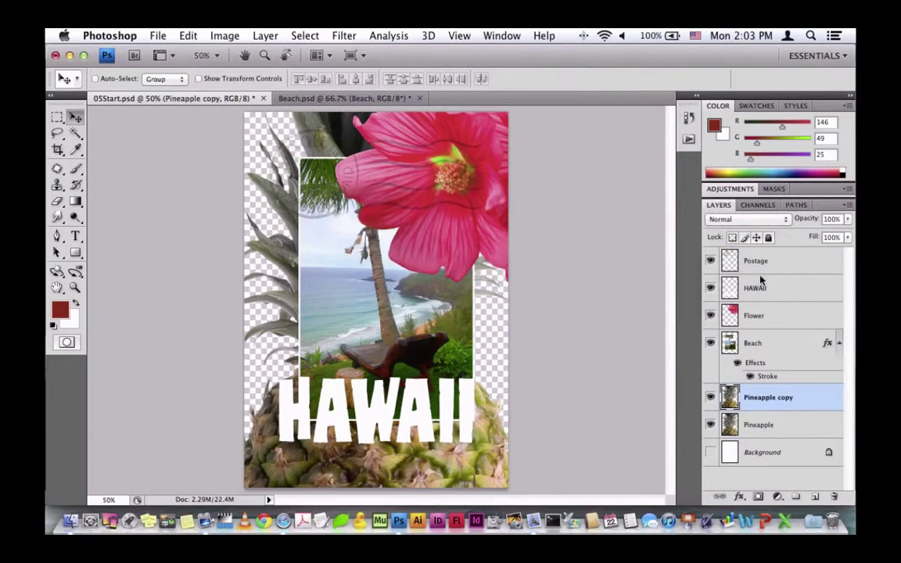
{"action": "left_click", "coordinate": [774, 220]}
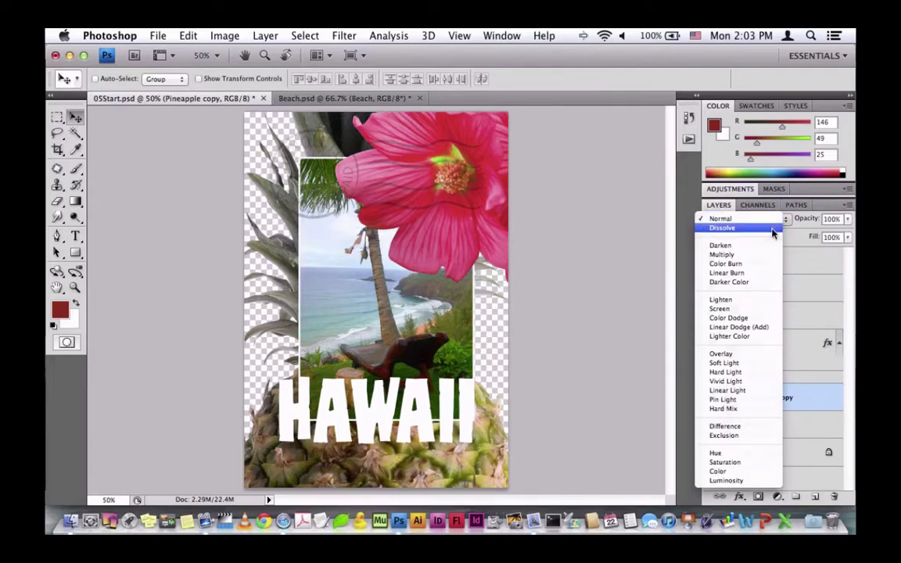
{"action": "left_click", "coordinate": [760, 355]}
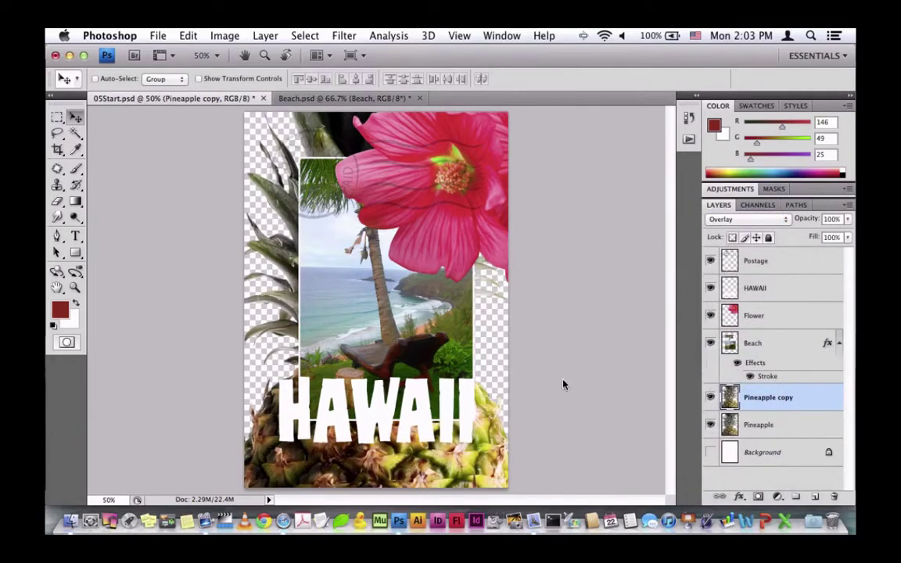
Hide the Beach, Flower and HAWAII layers, keeping the Postage layer visible over the pineapple.
{"action": "left_click", "coordinate": [711, 343]}
{"action": "left_click", "coordinate": [710, 316]}
{"action": "left_click", "coordinate": [711, 288]}
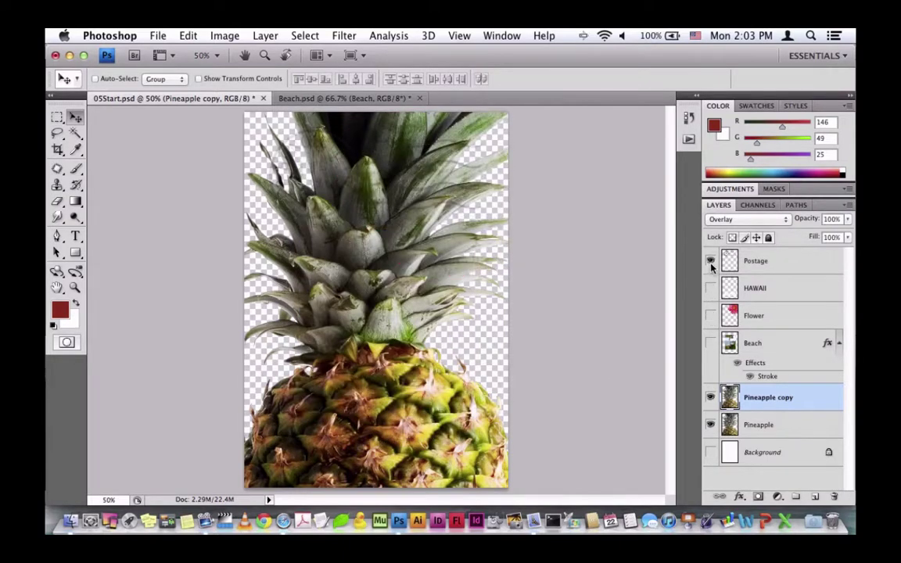
{"action": "left_click", "coordinate": [711, 262]}
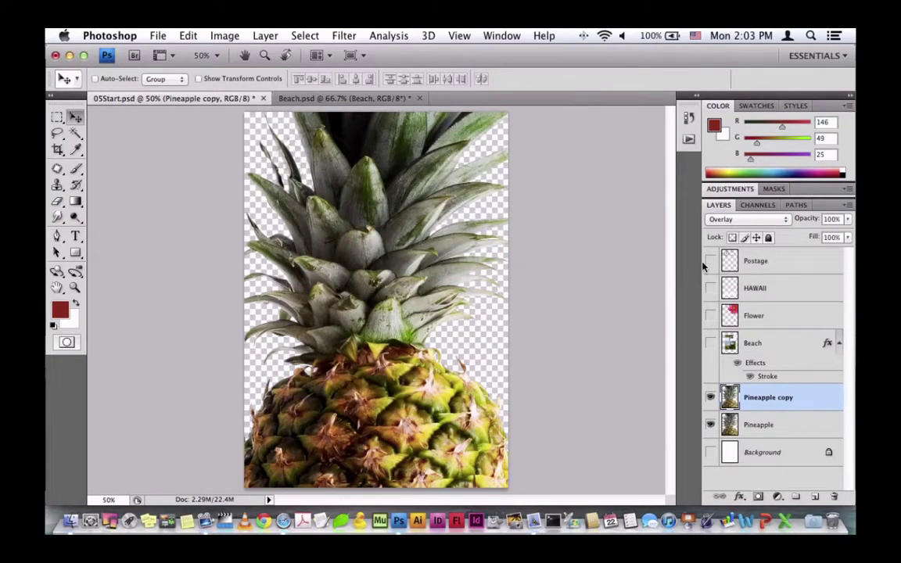
{"action": "left_click", "coordinate": [710, 262]}
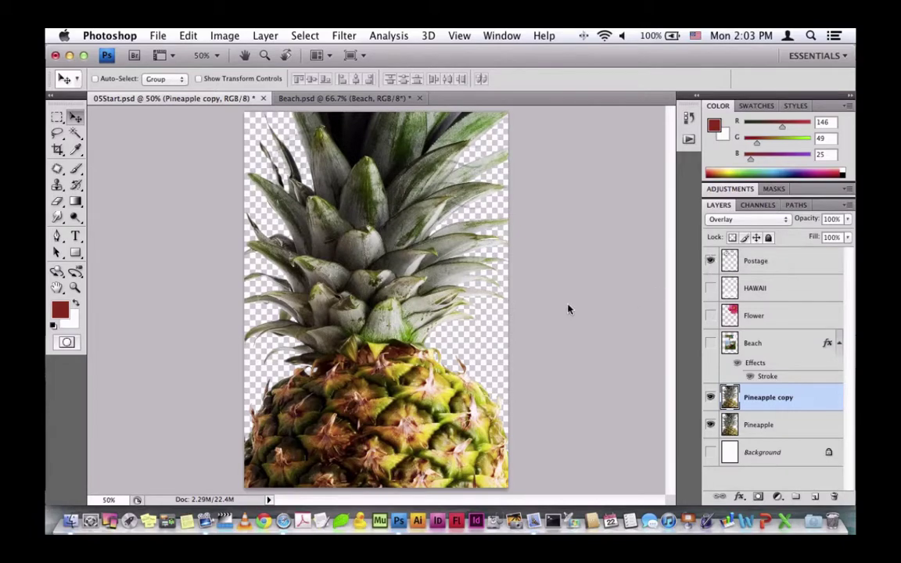
Set the Postage layer's blend mode to Multiply.
{"action": "left_click", "coordinate": [786, 263]}
{"action": "left_click", "coordinate": [756, 219]}
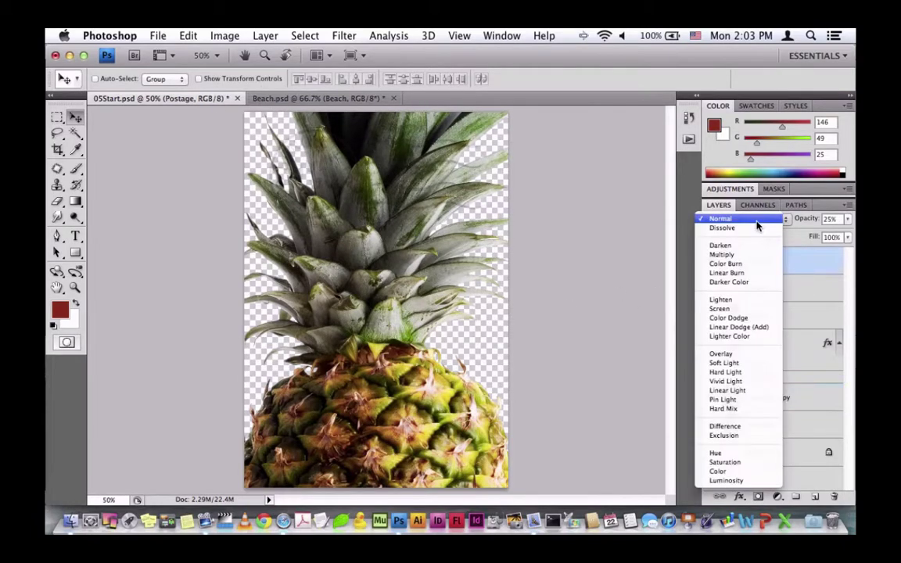
{"action": "left_click", "coordinate": [754, 255]}
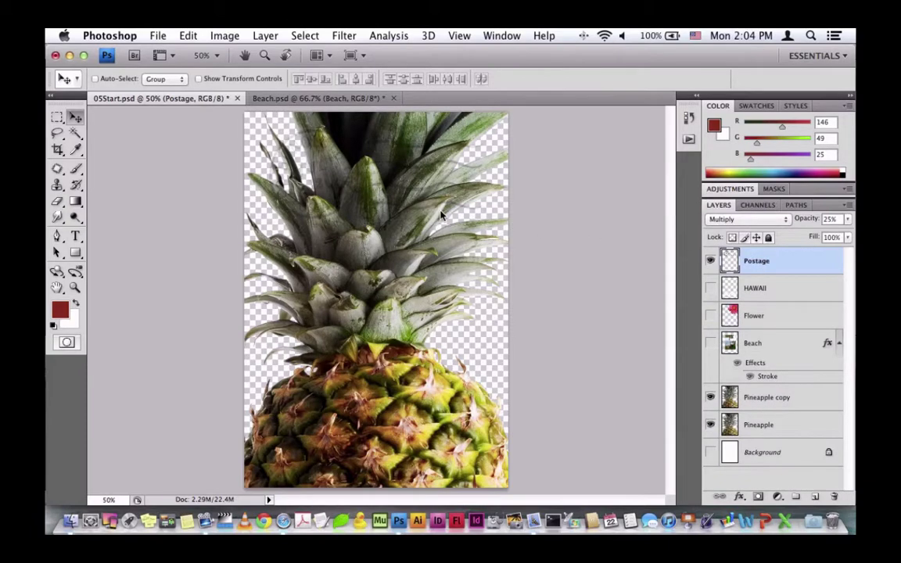
Make the Beach layer visible and scale its photo proportionally to about 50% with Free Transform, keeping its lower-left corner fixed.
{"action": "left_click", "coordinate": [711, 344]}
{"action": "left_click", "coordinate": [768, 346]}
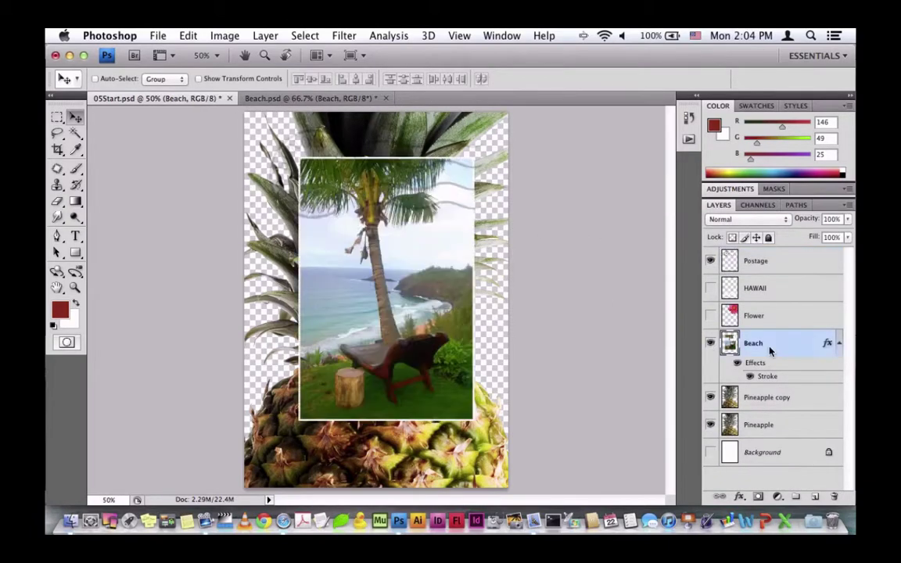
{"action": "left_click", "coordinate": [188, 36]}
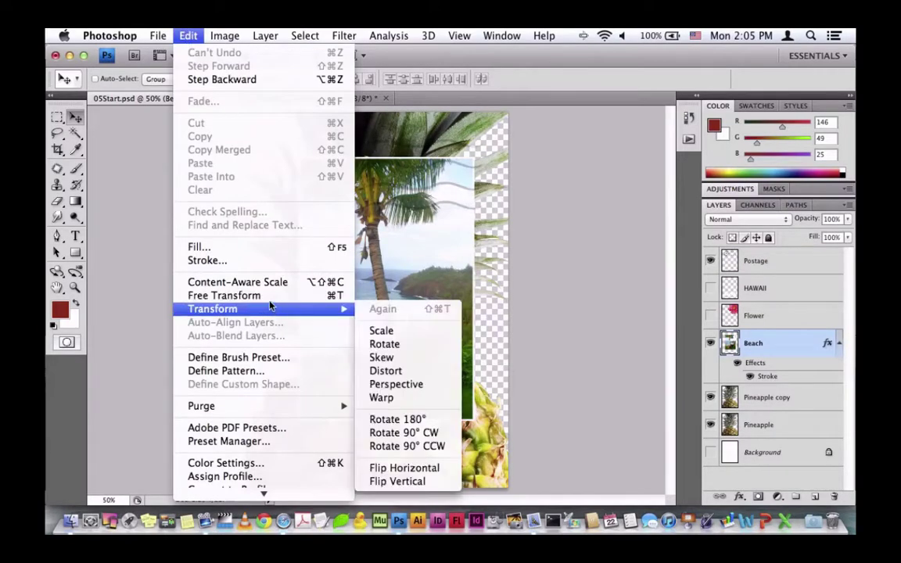
{"action": "left_click", "coordinate": [225, 296]}
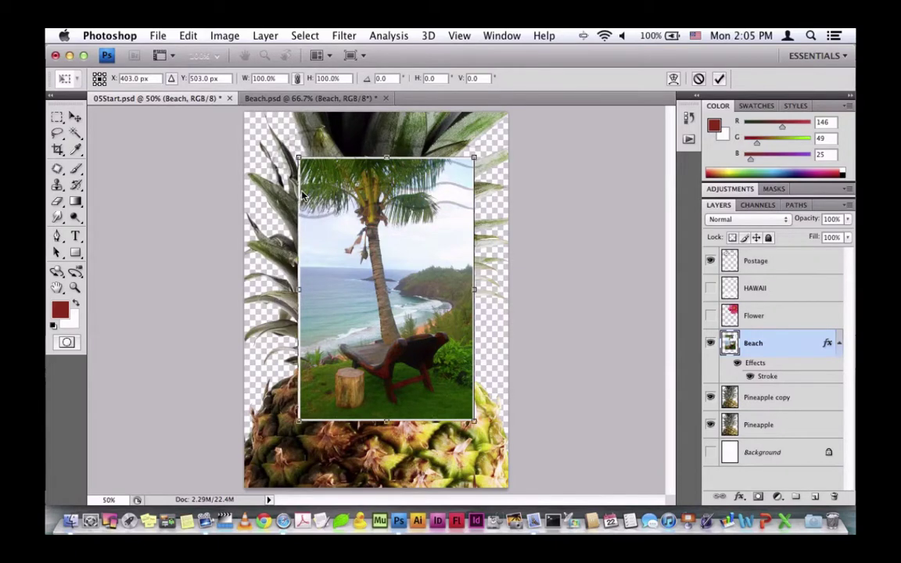
{"action": "left_click_drag", "start_coordinate": [473, 157], "coordinate": [334, 259]}
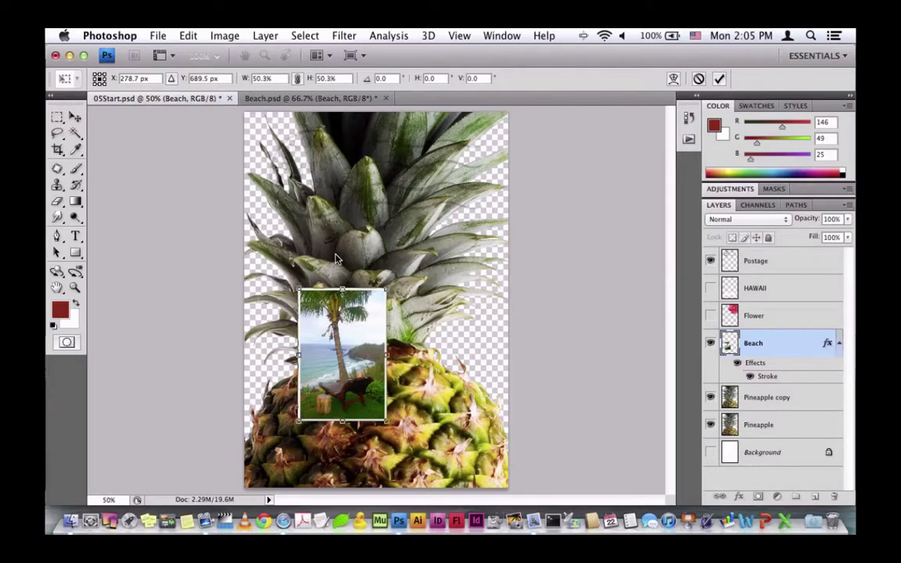
Rotate the beach photo 15 degrees clockwise and apply the transformation.
{"action": "left_click_drag", "start_coordinate": [399, 296], "coordinate": [418, 310]}
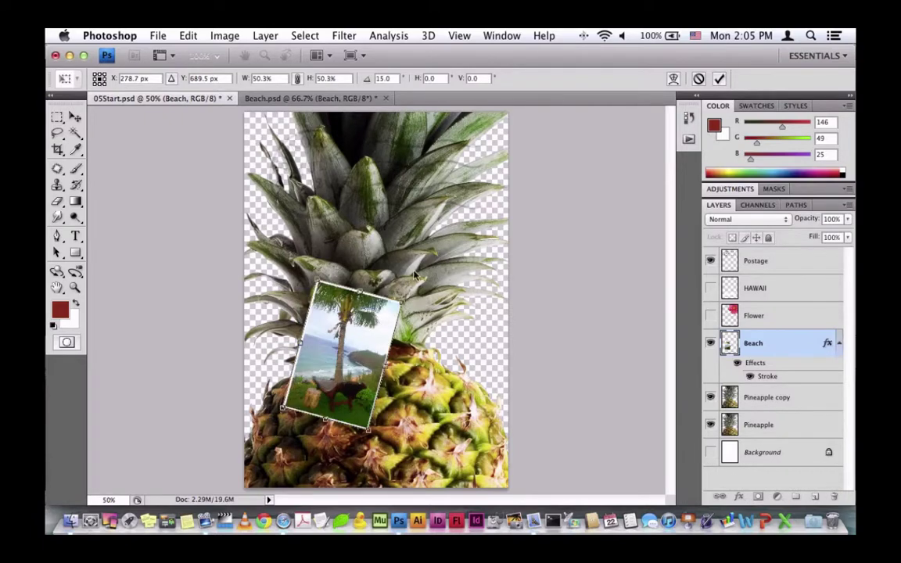
{"action": "left_click", "coordinate": [364, 80]}
{"action": "type", "text": "15"}
{"action": "key", "text": "Return"}
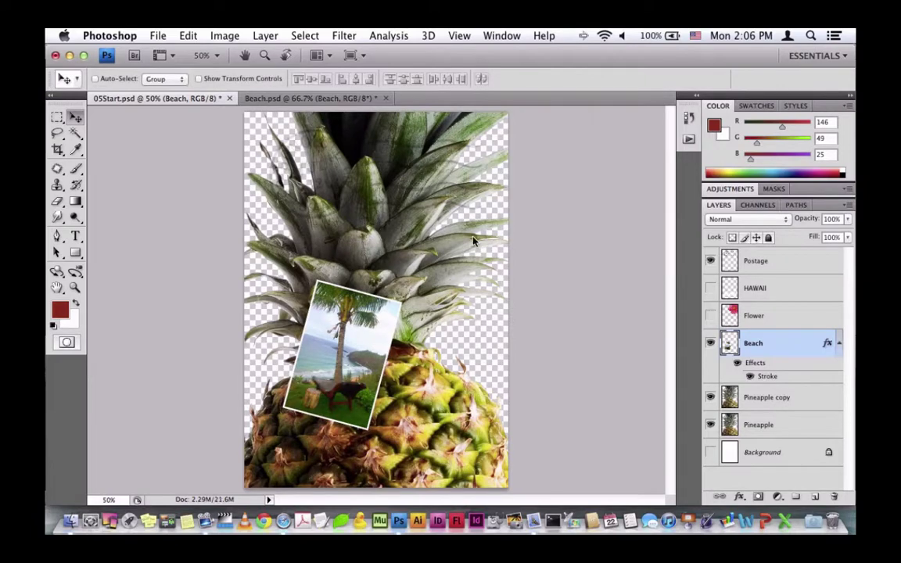
Make the Flower layer visible and move the beach photo up and slightly left, with its corner tucked under the flower petals.
{"action": "left_click", "coordinate": [709, 317]}
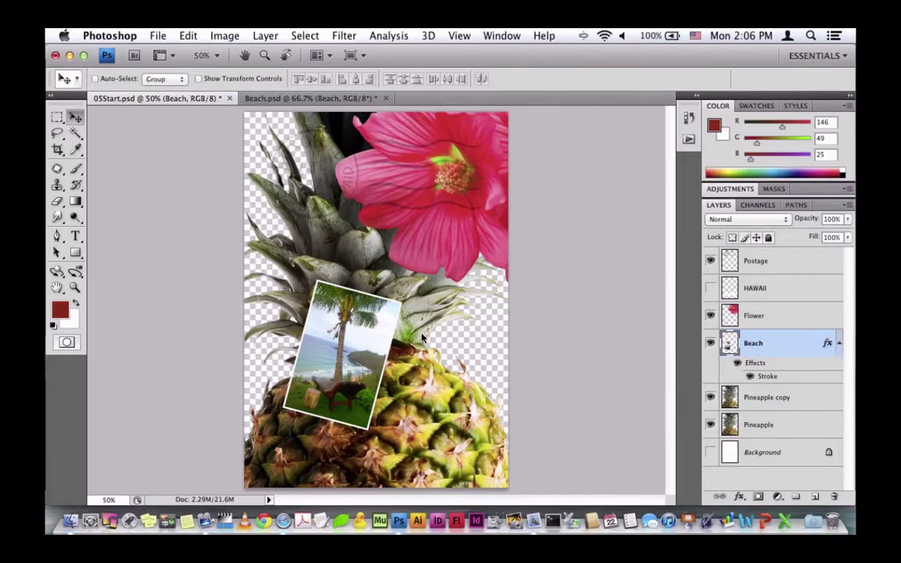
{"action": "left_click_drag", "start_coordinate": [347, 338], "coordinate": [329, 245]}
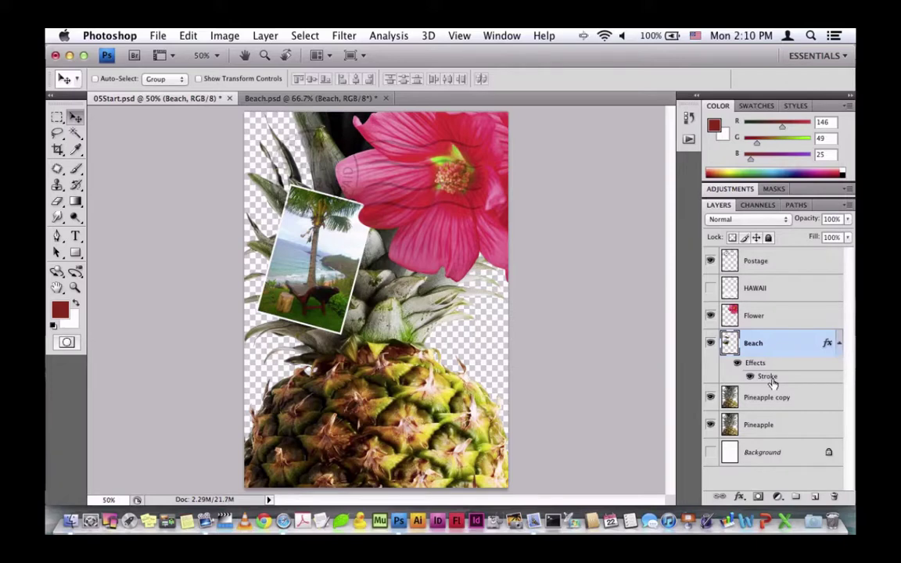
Add a new layer directly above the Background layer and name it clouds.
{"action": "left_click", "coordinate": [785, 452]}
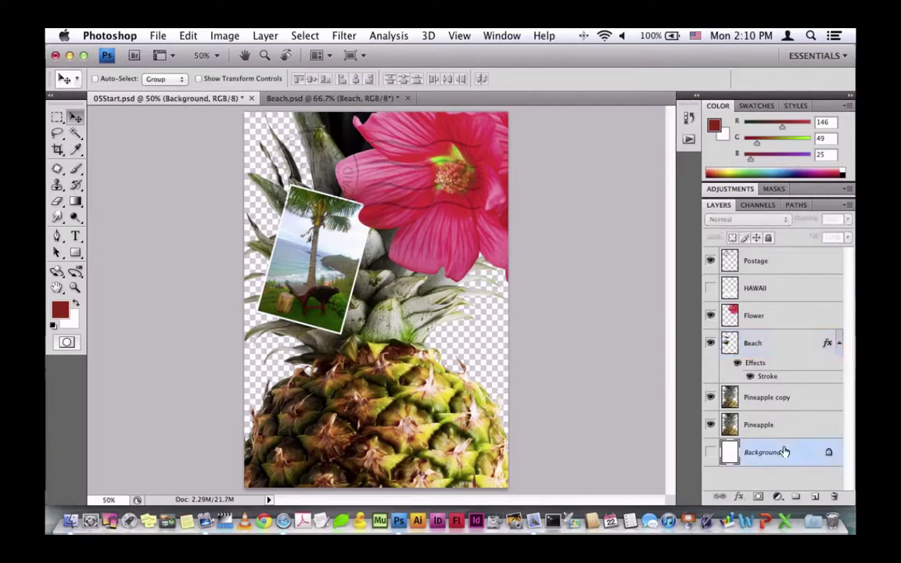
{"action": "left_click", "coordinate": [813, 495]}
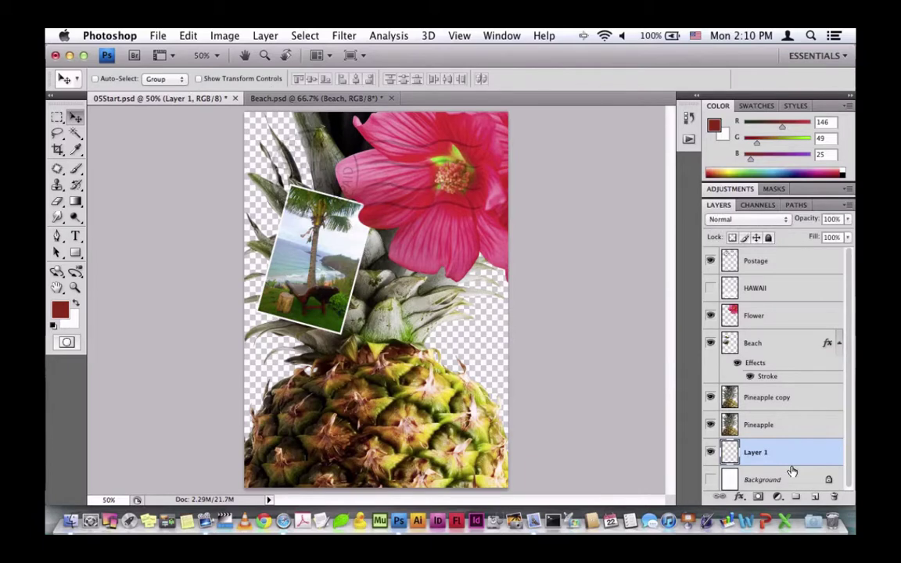
{"action": "double_click", "coordinate": [766, 454]}
{"action": "type", "text": "d"}
{"action": "type", "text": "louds"}
{"action": "key", "text": "Return"}
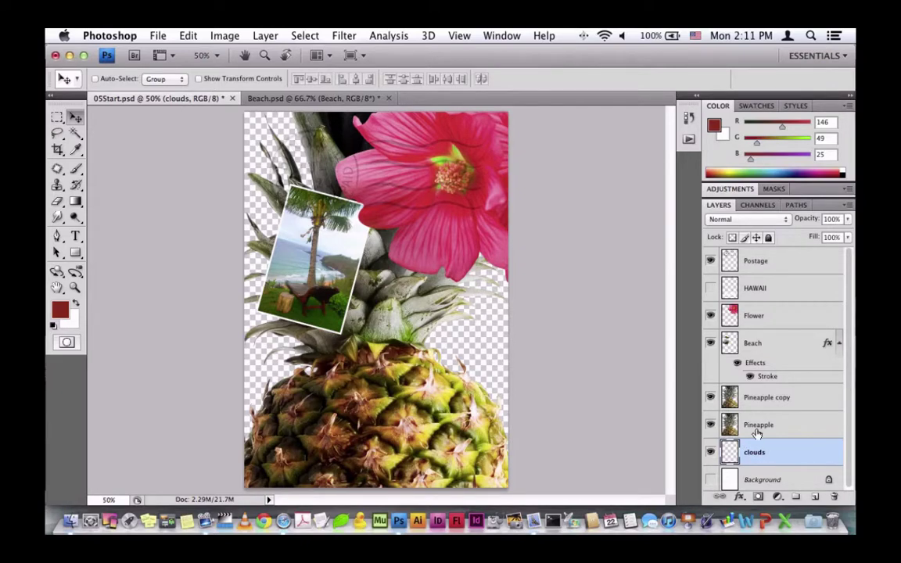
Set the foreground color to blue with RGB values 48, 138, 174.
{"action": "left_click", "coordinate": [60, 311]}
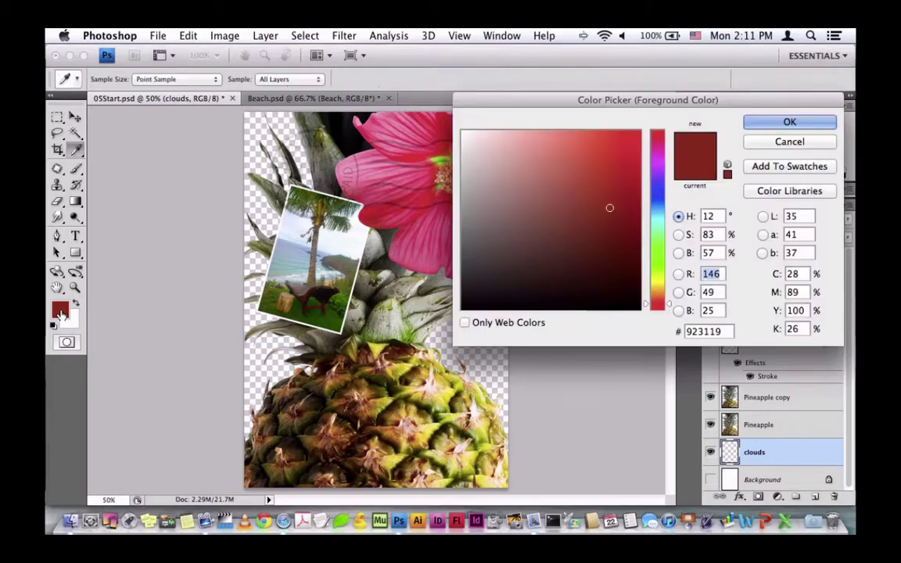
{"action": "left_click_drag", "start_coordinate": [657, 108], "coordinate": [560, 115]}
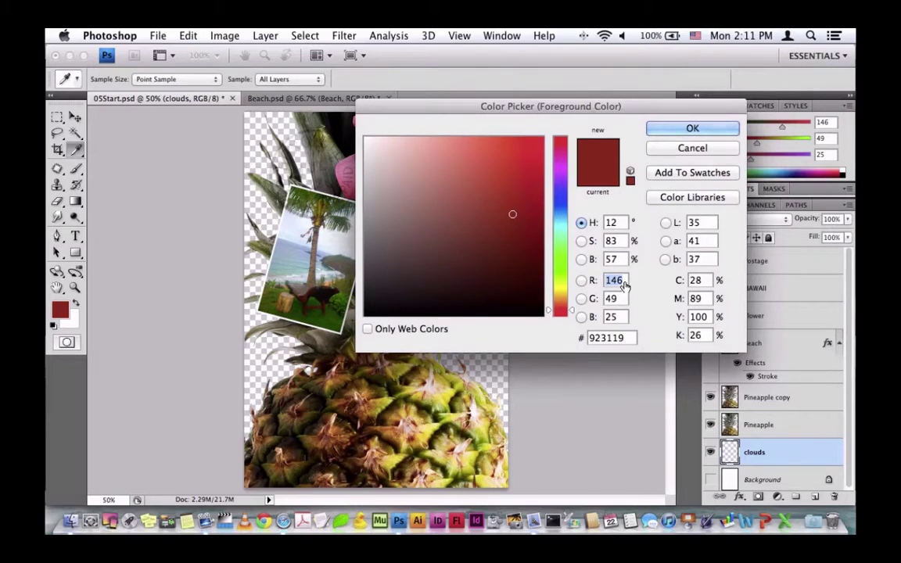
{"action": "type", "text": "4"}
{"action": "type", "text": "8"}
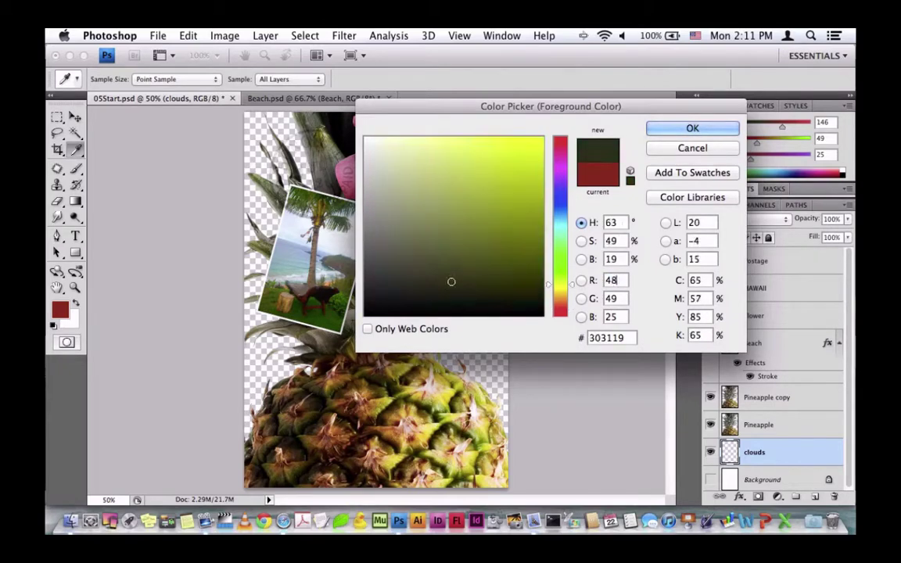
{"action": "left_click", "coordinate": [627, 301]}
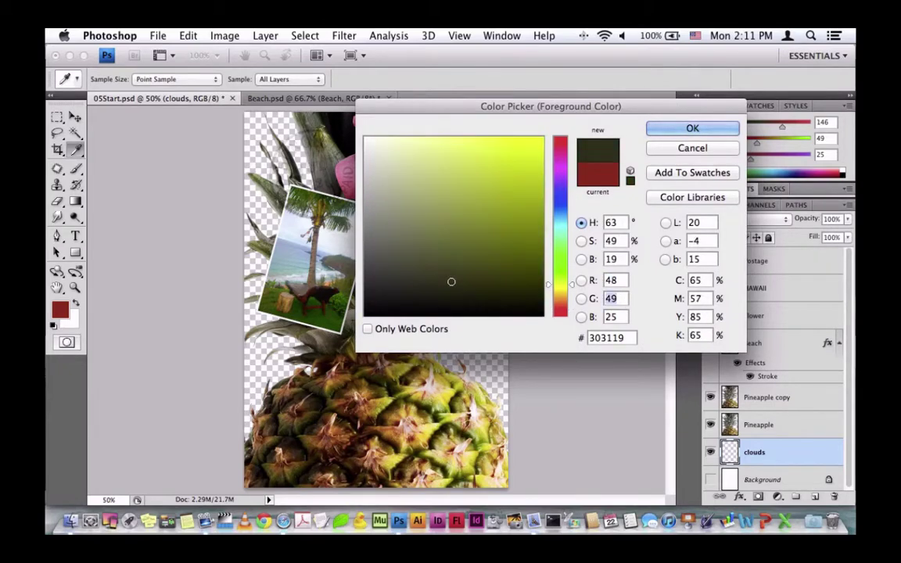
{"action": "type", "text": "138"}
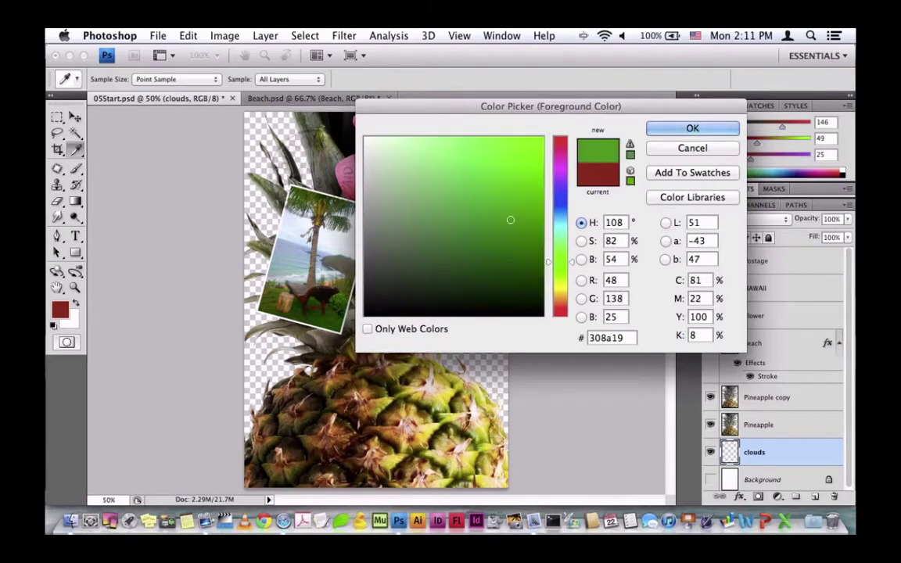
{"action": "left_click", "coordinate": [621, 320]}
{"action": "type", "text": "174"}
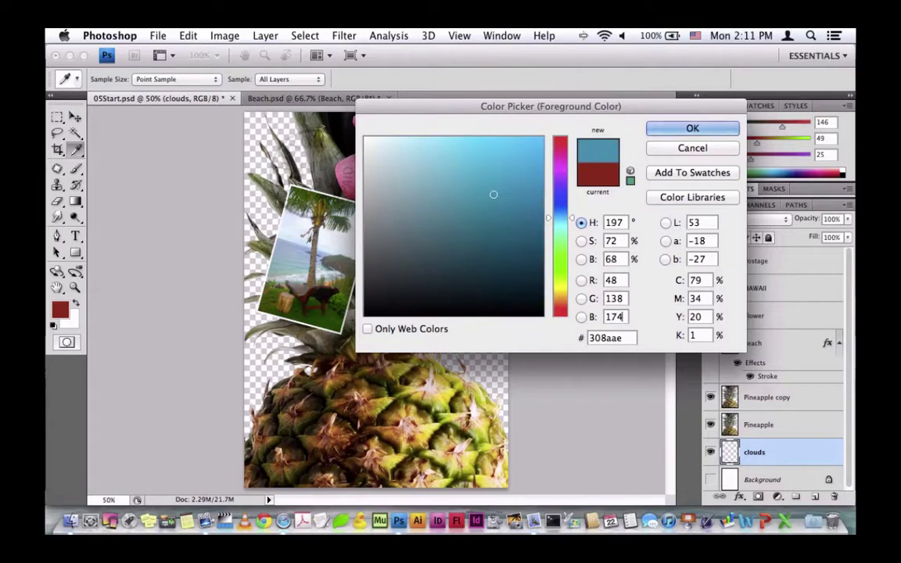
{"action": "left_click", "coordinate": [679, 131]}
{"action": "key", "text": "v"}
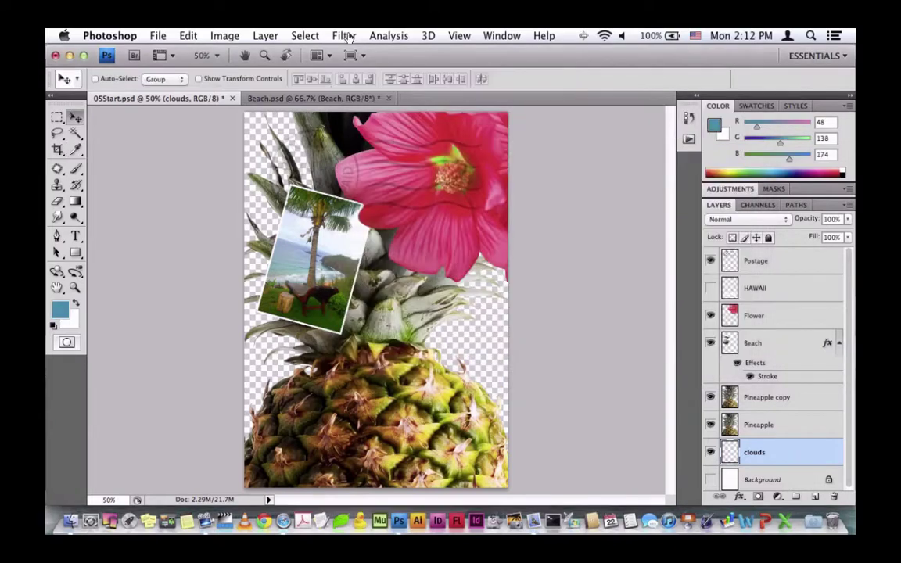
Fill the clouds layer with the Clouds render filter.
{"action": "left_click", "coordinate": [345, 36]}
{"action": "mouse_move", "coordinate": [385, 227]}
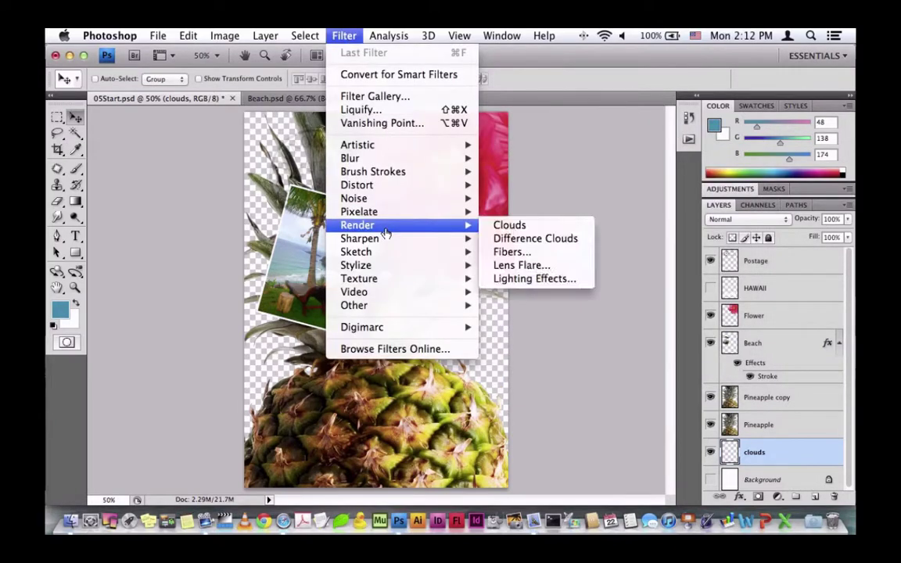
{"action": "left_click", "coordinate": [510, 228]}
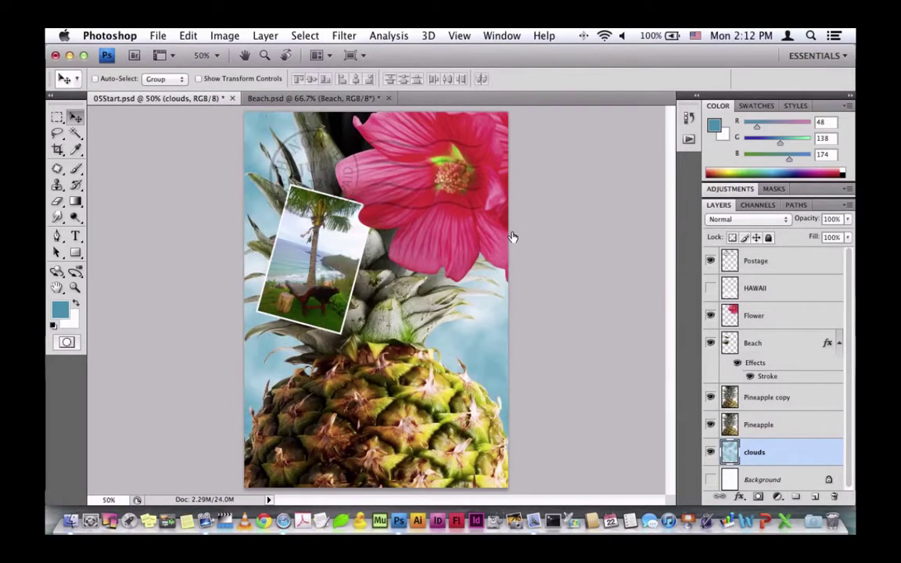
Select and show the HAWAII layer, and sample a muted green foreground color, RGB 119, 144, 68, from the pineapple leaves.
{"action": "left_click", "coordinate": [755, 288]}
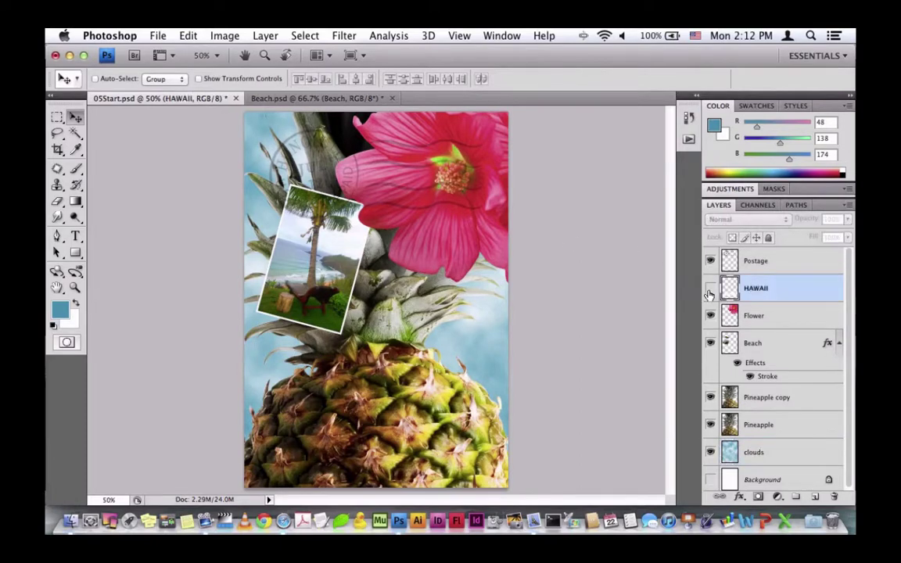
{"action": "left_click", "coordinate": [710, 288]}
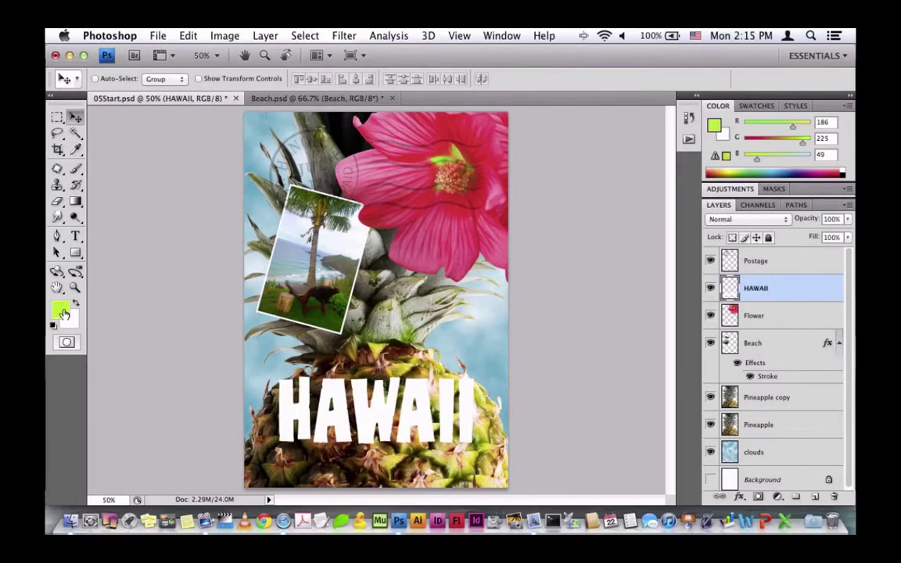
{"action": "left_click", "coordinate": [60, 310]}
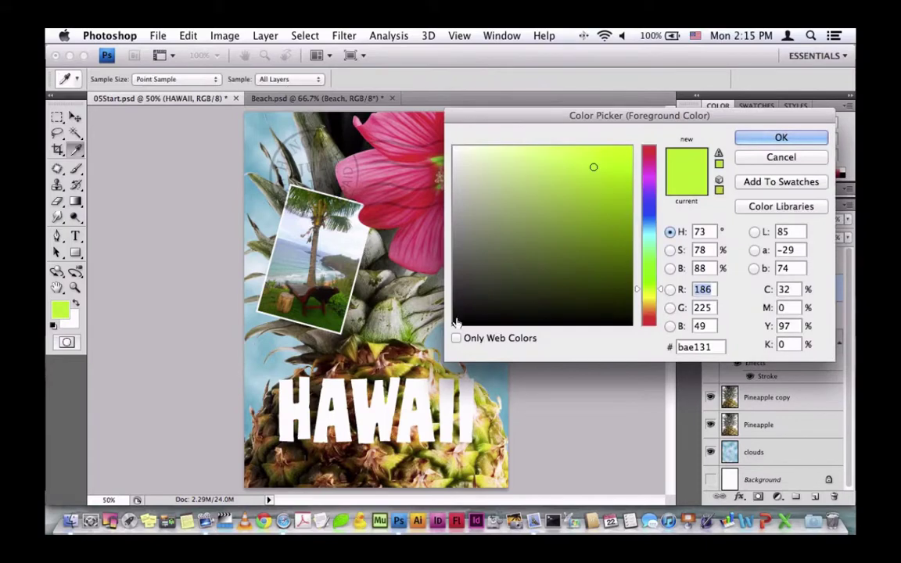
{"action": "left_click", "coordinate": [361, 305]}
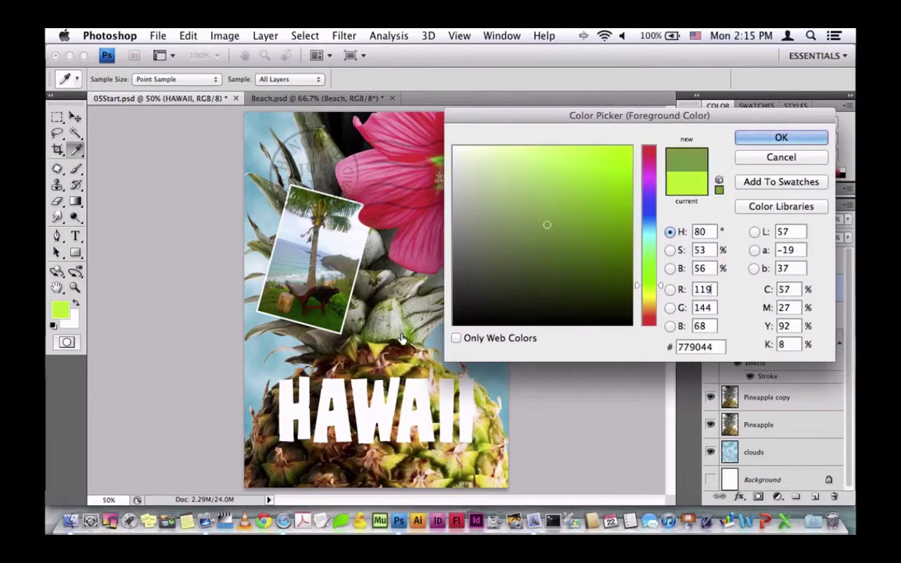
{"action": "left_click", "coordinate": [751, 153]}
{"action": "key", "text": "v"}
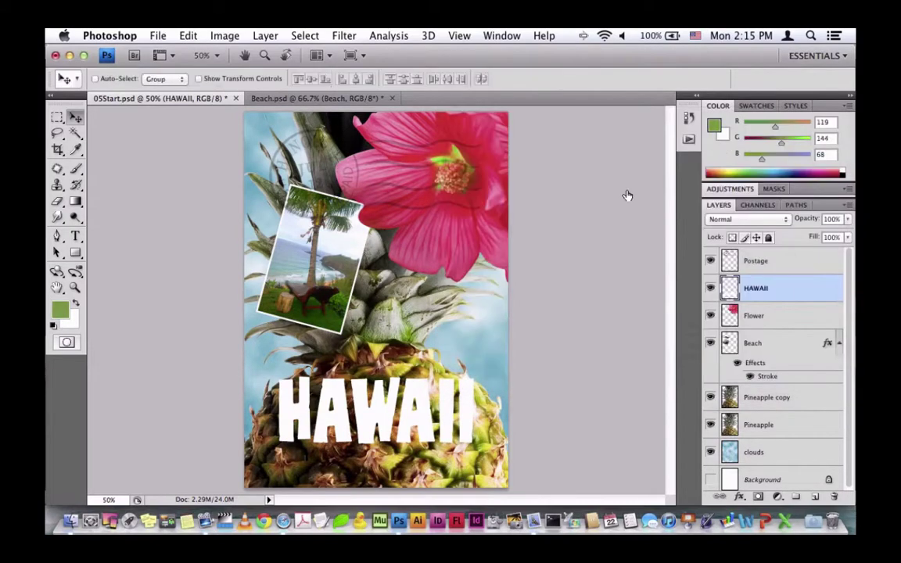
Activate the Type tool, display the character settings and set the font to Birch Std.
{"action": "left_click", "coordinate": [76, 236]}
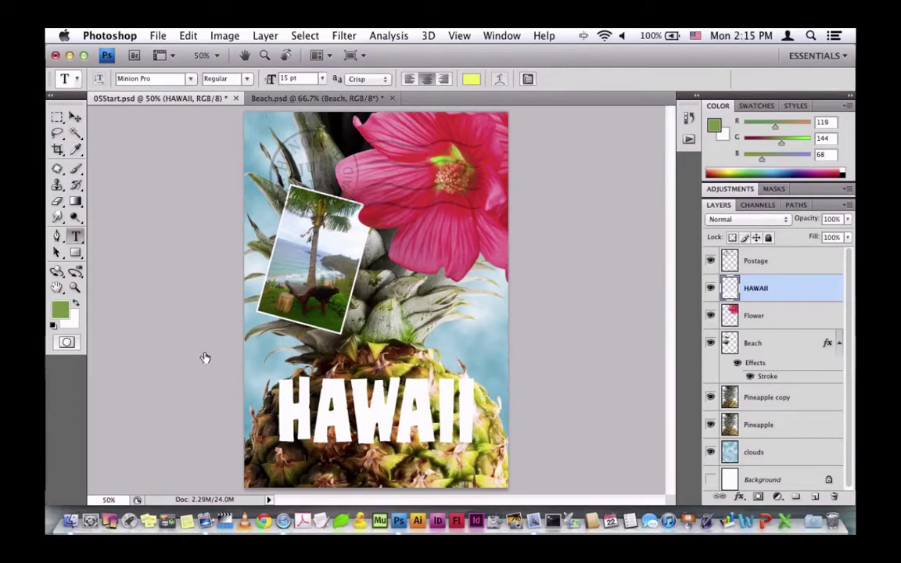
{"action": "left_click", "coordinate": [501, 36]}
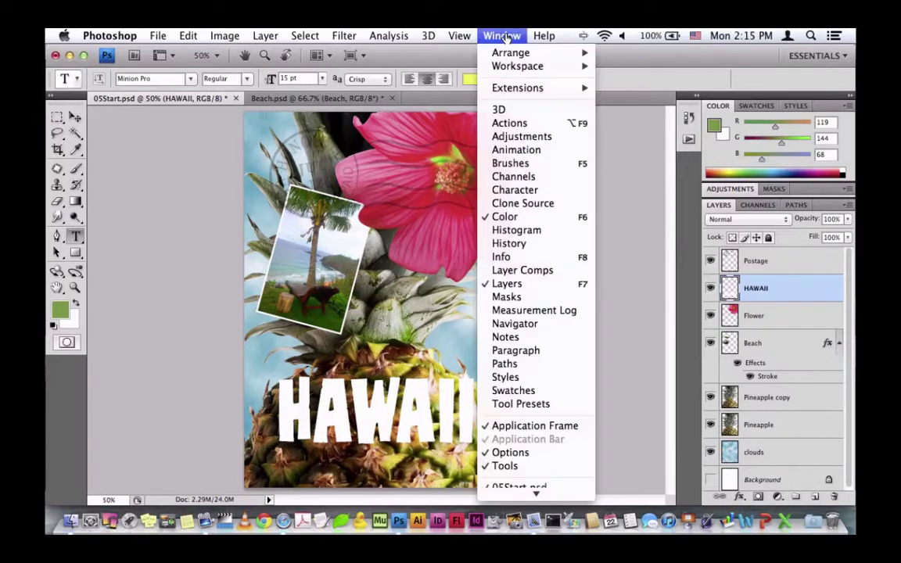
{"action": "left_click", "coordinate": [529, 190]}
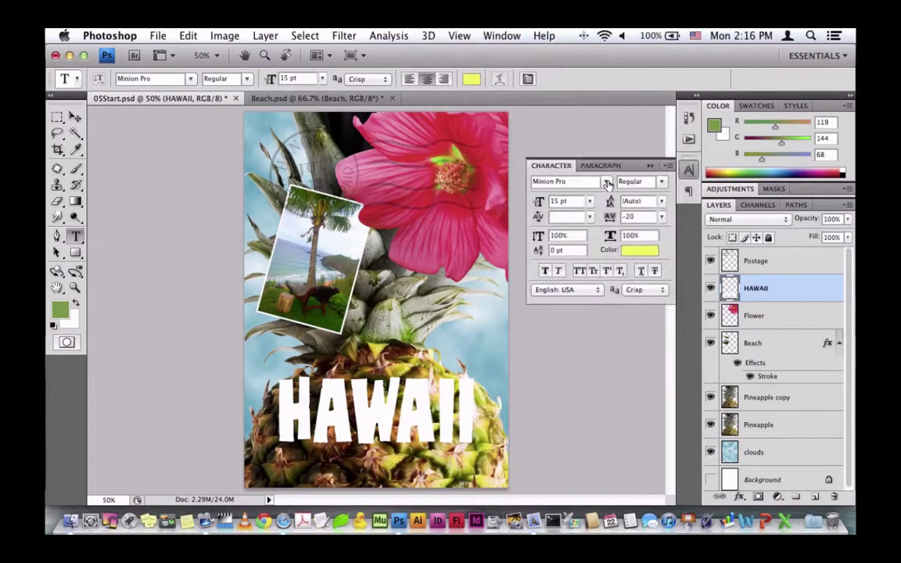
{"action": "left_click", "coordinate": [607, 182]}
{"action": "scroll", "coordinate": [595, 459], "scroll_direction": "up", "scroll_amount": 15}
{"action": "left_click", "coordinate": [587, 459]}
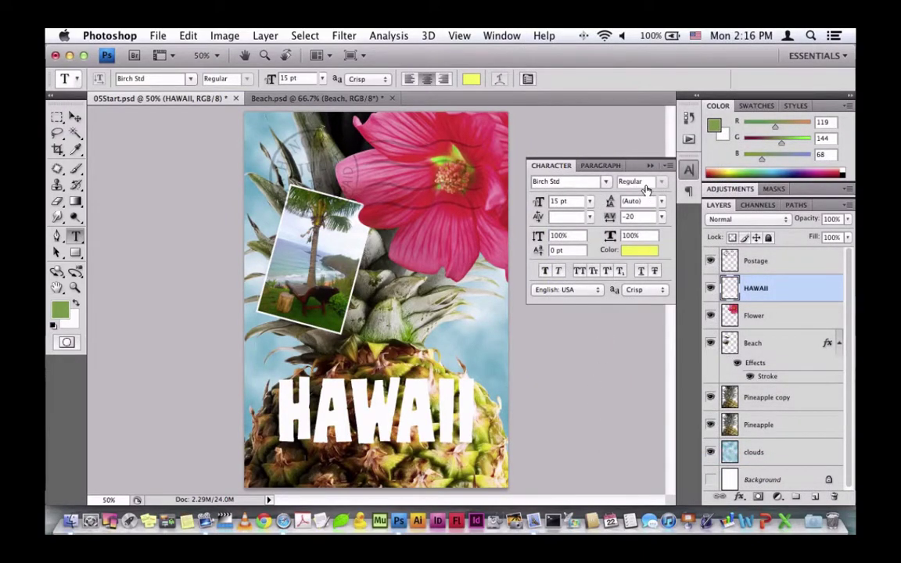
Set the type size to 36 pt, keep Crisp anti-aliasing and set the tracking to 250.
{"action": "left_click", "coordinate": [589, 202]}
{"action": "left_click", "coordinate": [577, 321]}
{"action": "left_click", "coordinate": [652, 290]}
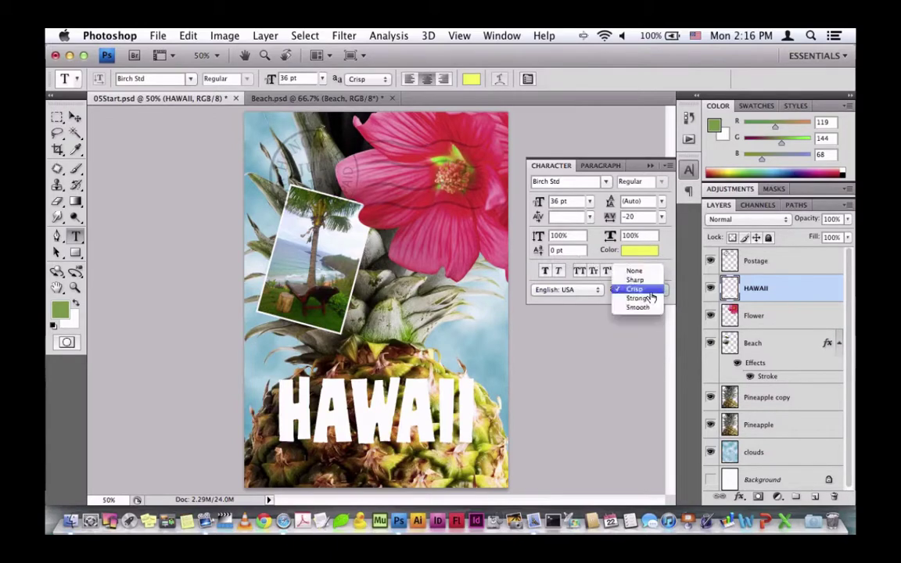
{"action": "left_click", "coordinate": [652, 294]}
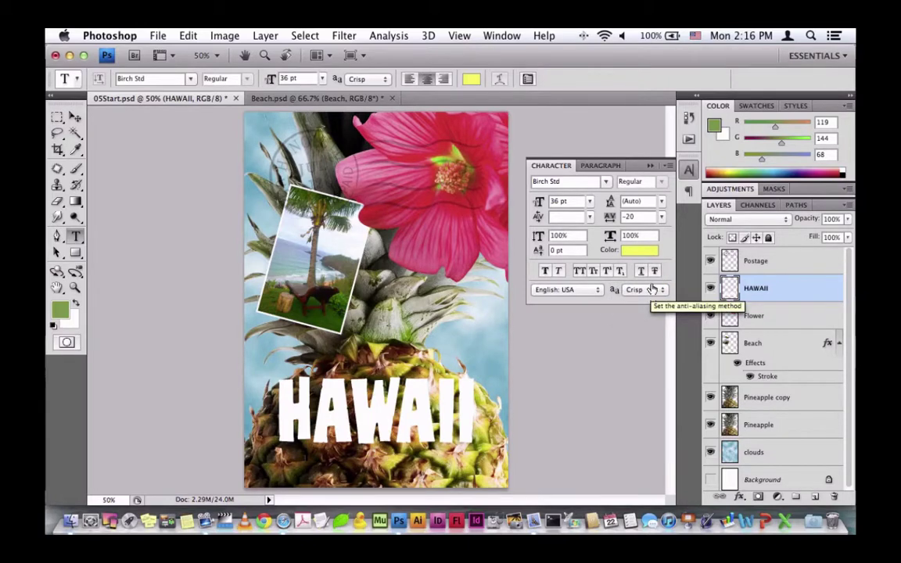
{"action": "left_click", "coordinate": [662, 218]}
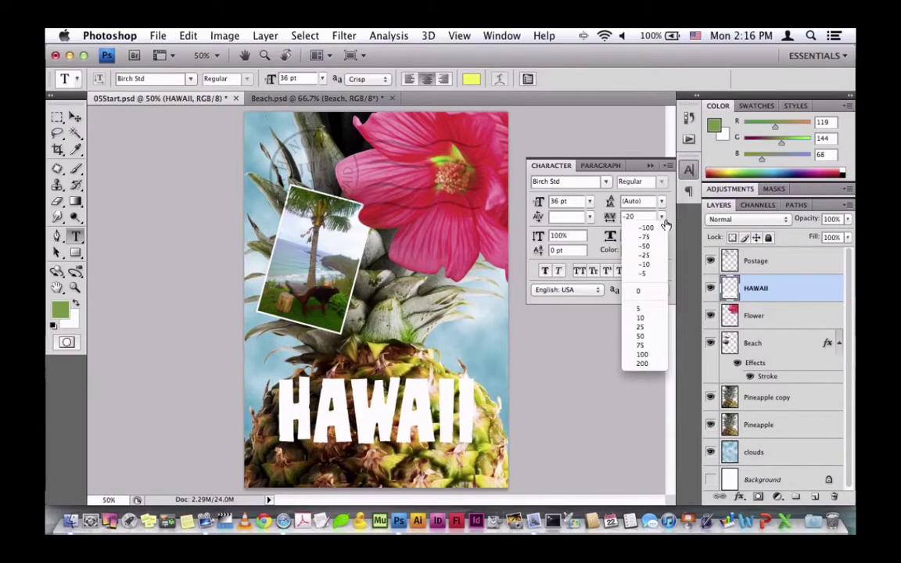
{"action": "left_click", "coordinate": [656, 366]}
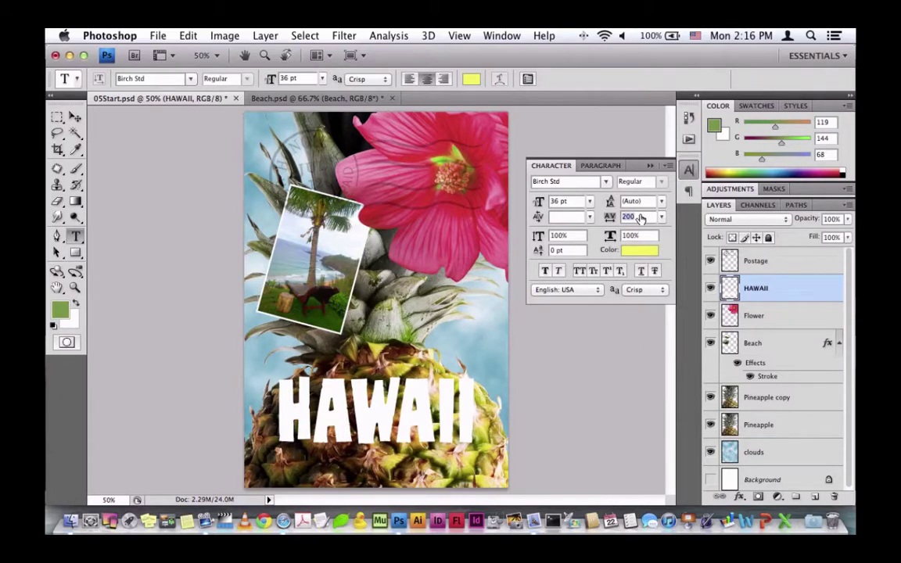
{"action": "type", "text": "2"}
Match the text color to the green foreground color, RGB 119, 144, 68, and turn on All Caps and Faux Bold.
{"action": "left_click", "coordinate": [634, 253]}
{"action": "left_click", "coordinate": [61, 312]}
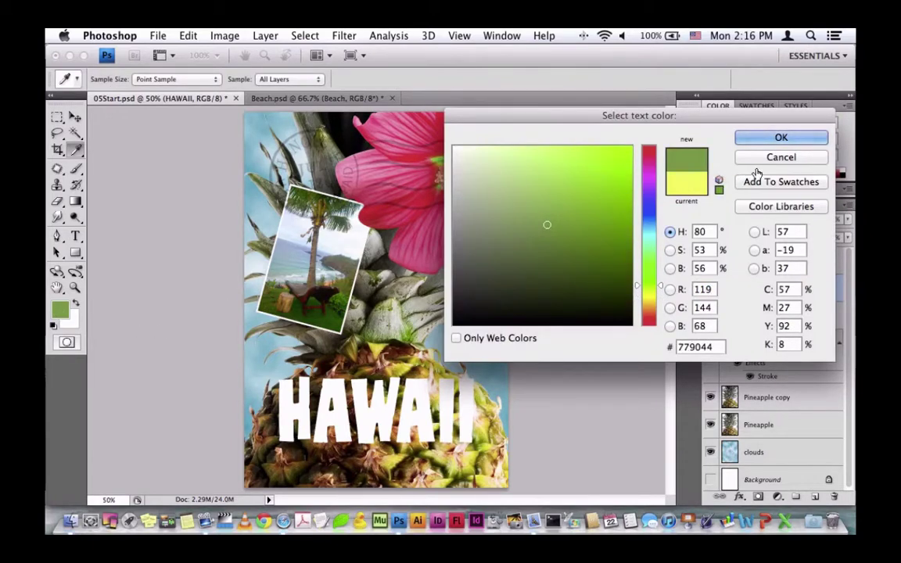
{"action": "left_click", "coordinate": [796, 140]}
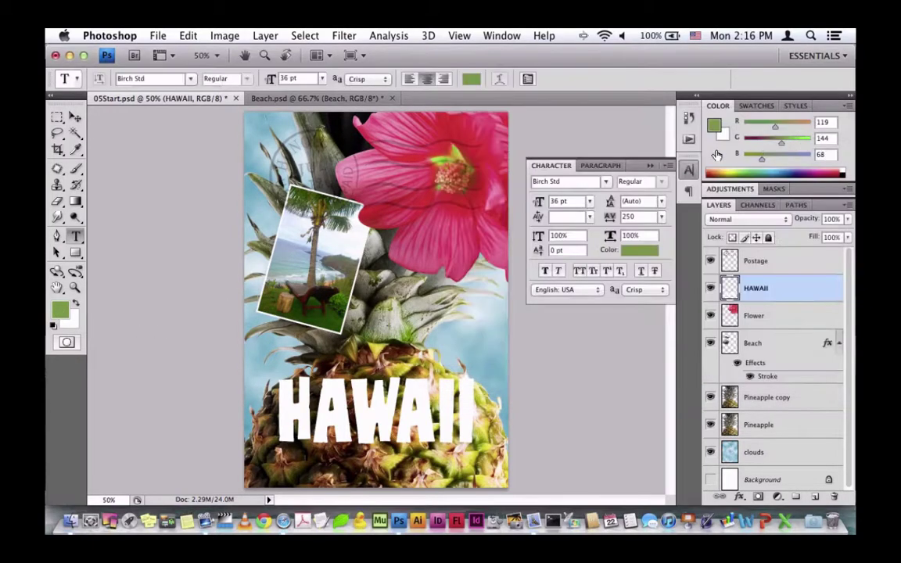
{"action": "left_click", "coordinate": [580, 272]}
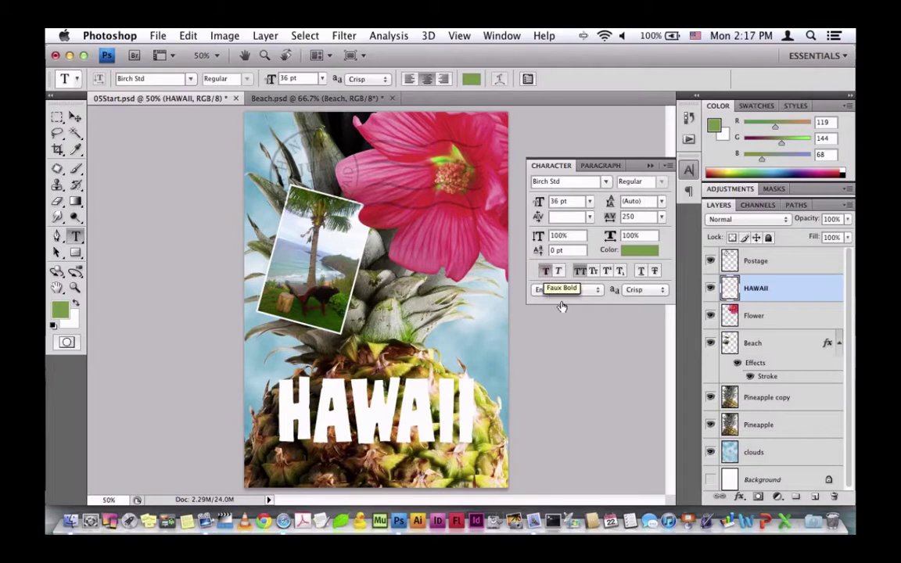
{"action": "left_click", "coordinate": [545, 279]}
Add the text ISLAND PARADISE just below the HAWAII lettering.
{"action": "left_click", "coordinate": [280, 426]}
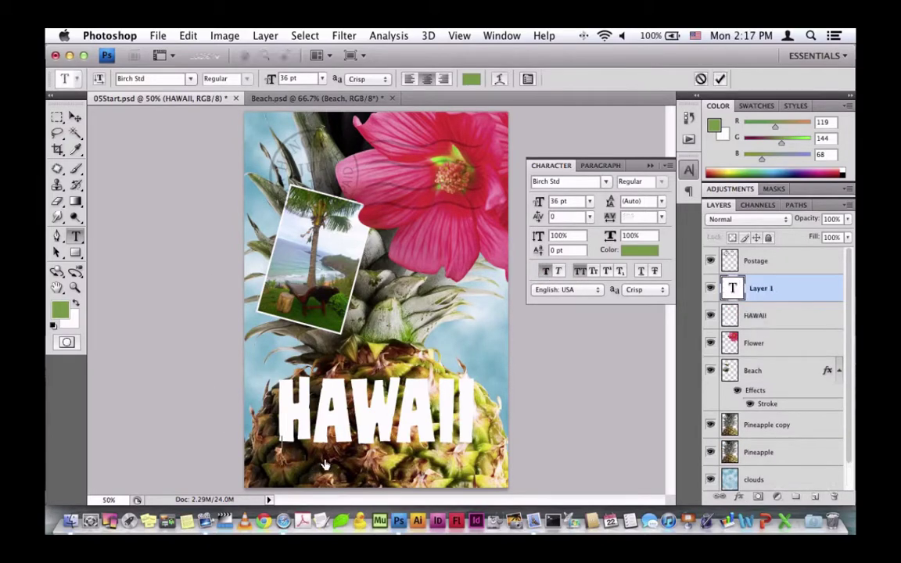
{"action": "type", "text": "ALO"}
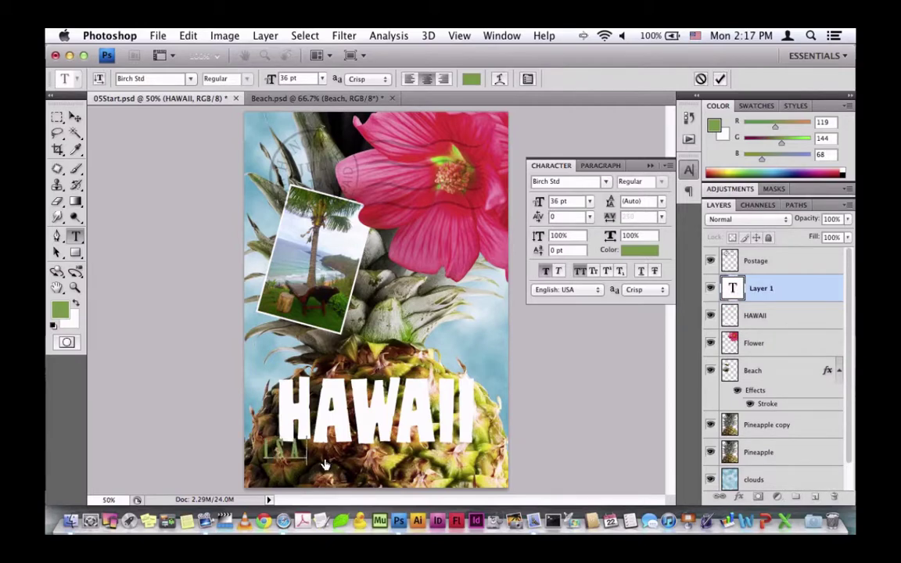
{"action": "key", "text": "BackSpace"}
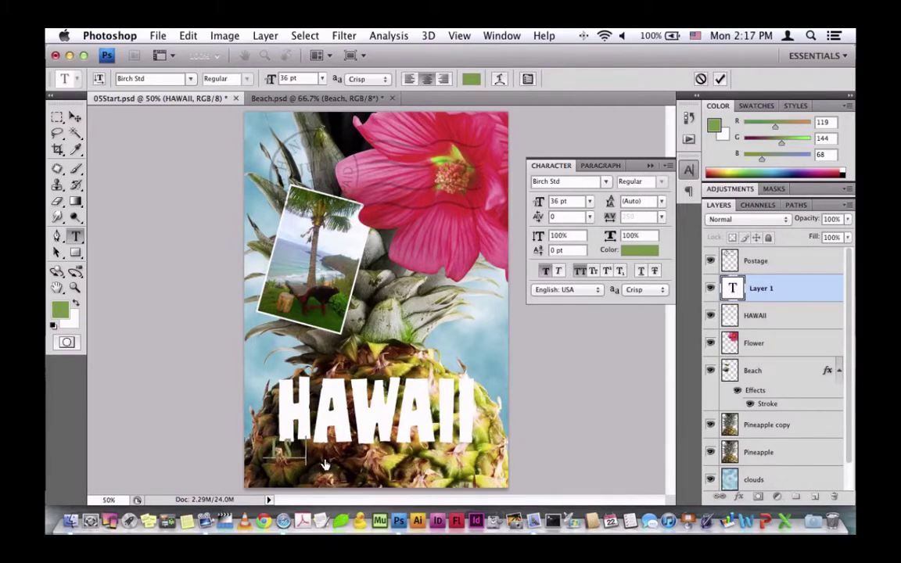
{"action": "type", "text": "LOHA"}
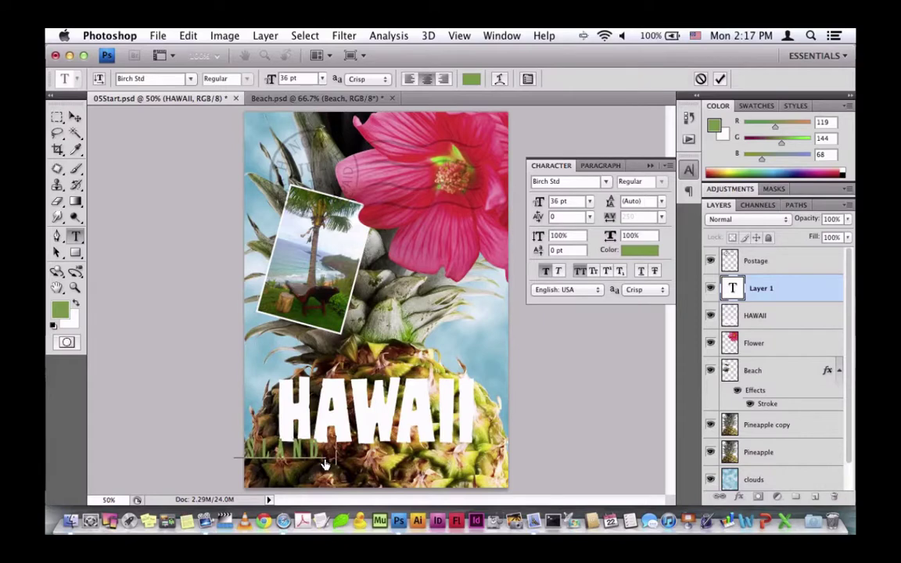
{"action": "type", "text": "S"}
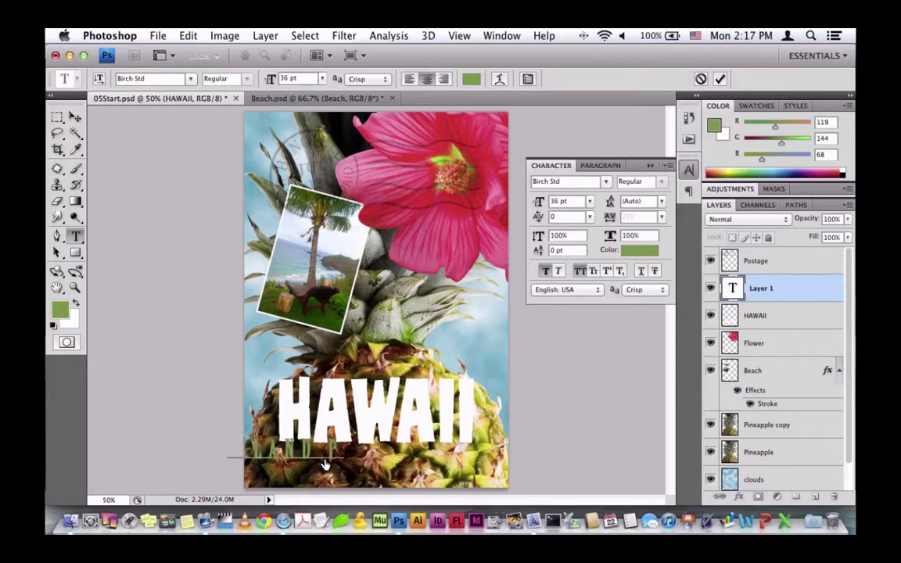
{"action": "type", "text": "ARA"}
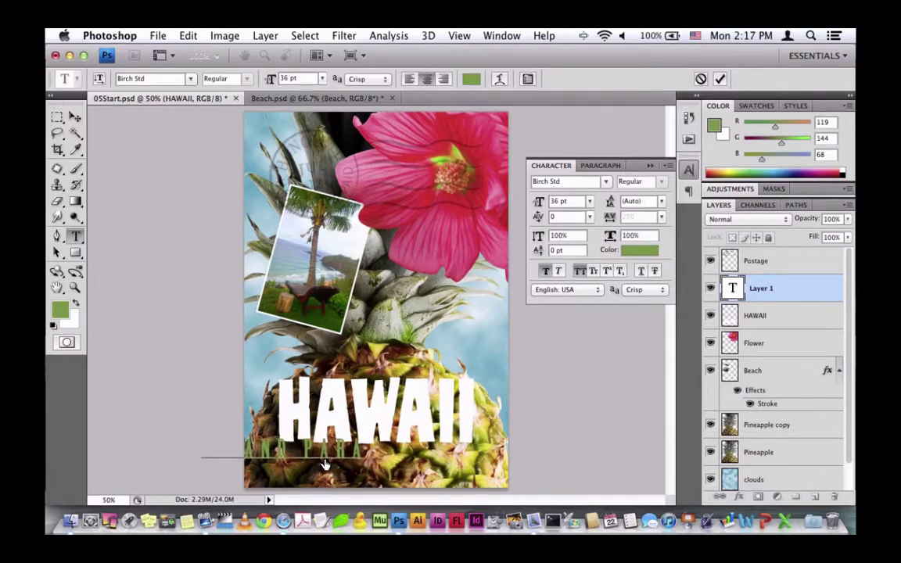
{"action": "type", "text": "DISE"}
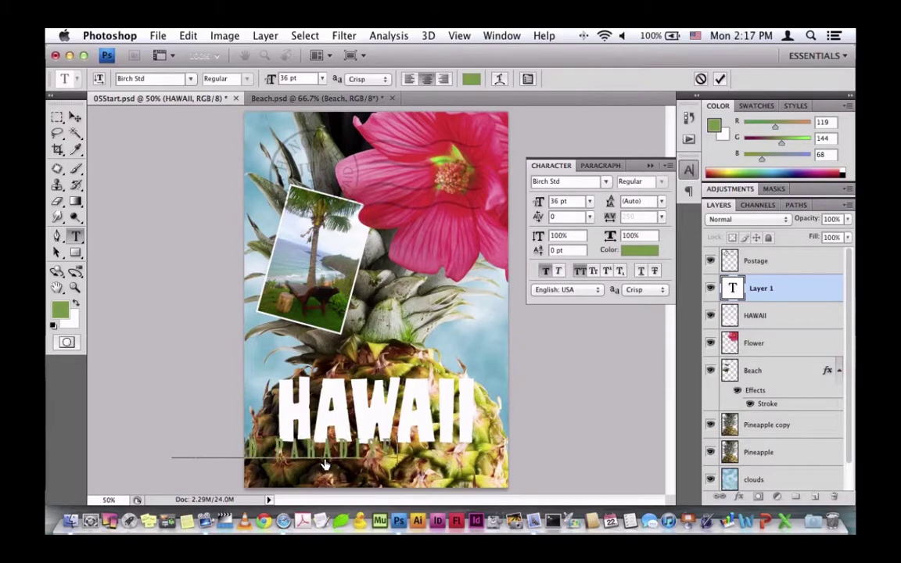
Center the ISLAND PARADISE text under the HAWAII lettering and bring its layer above the Postage layer.
{"action": "left_click", "coordinate": [75, 117]}
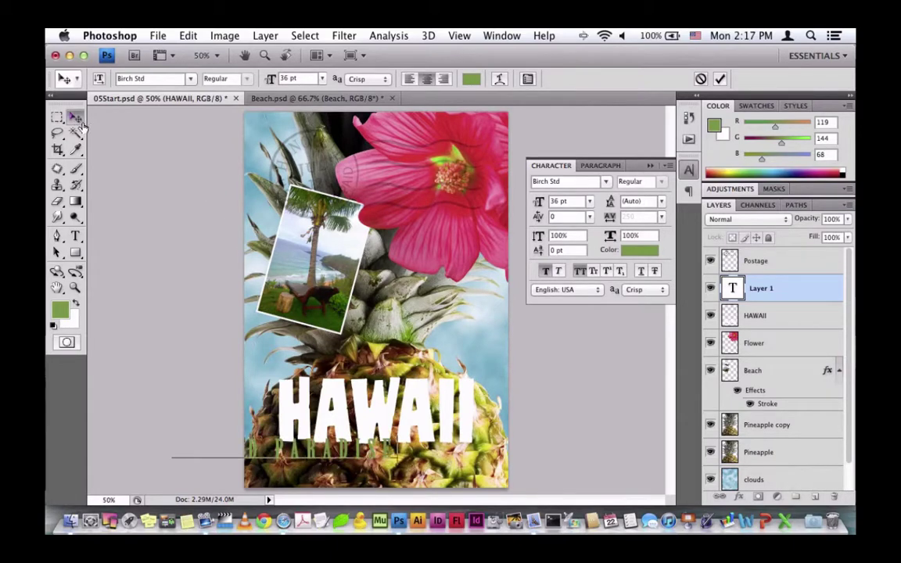
{"action": "left_click_drag", "start_coordinate": [251, 445], "coordinate": [358, 464]}
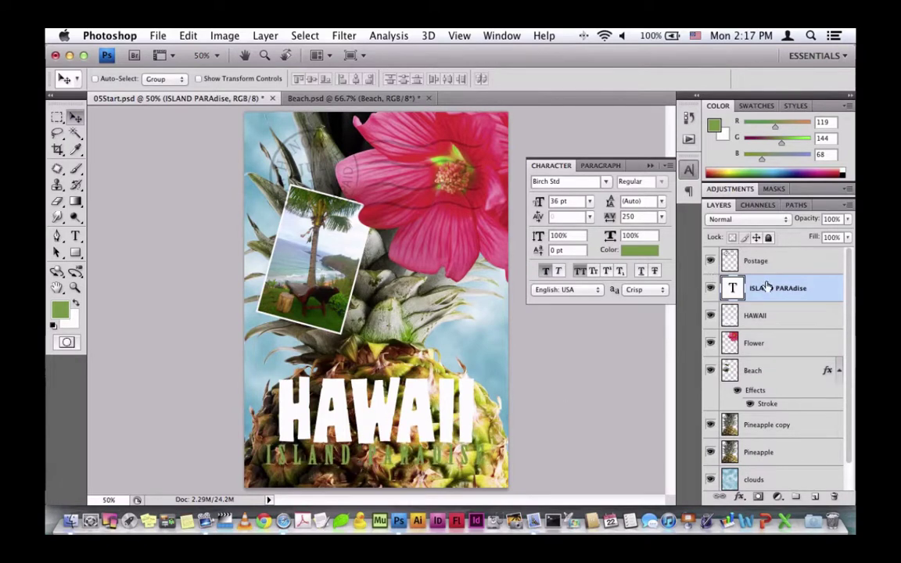
{"action": "key", "text": "super+bracketright"}
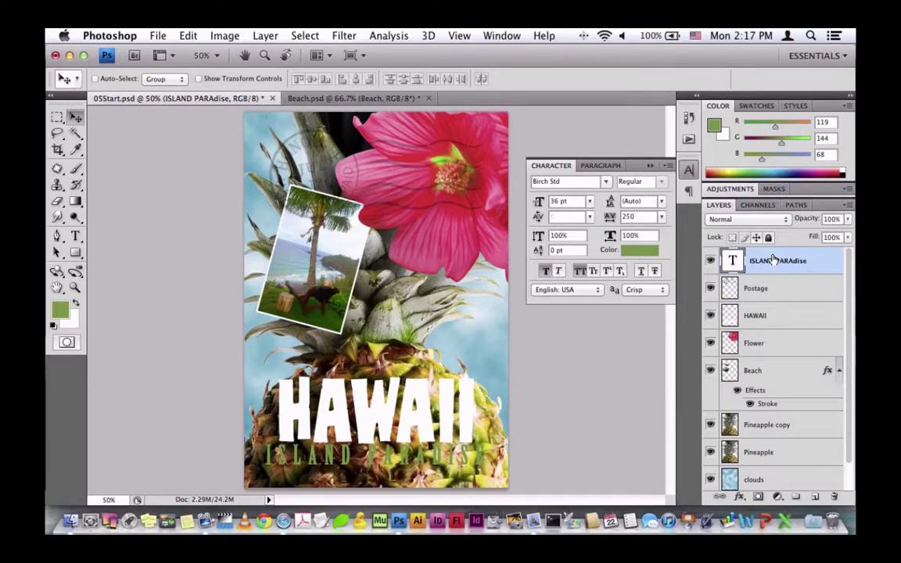
Load the HAWAII layer's pixels as a selection around the lettering.
{"action": "left_click", "coordinate": [777, 323]}
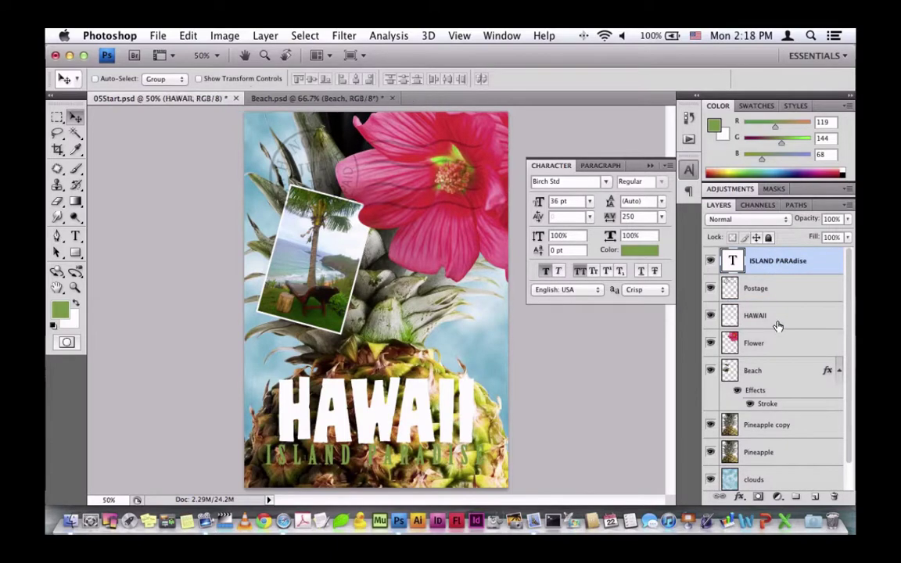
{"action": "right_click", "coordinate": [778, 324]}
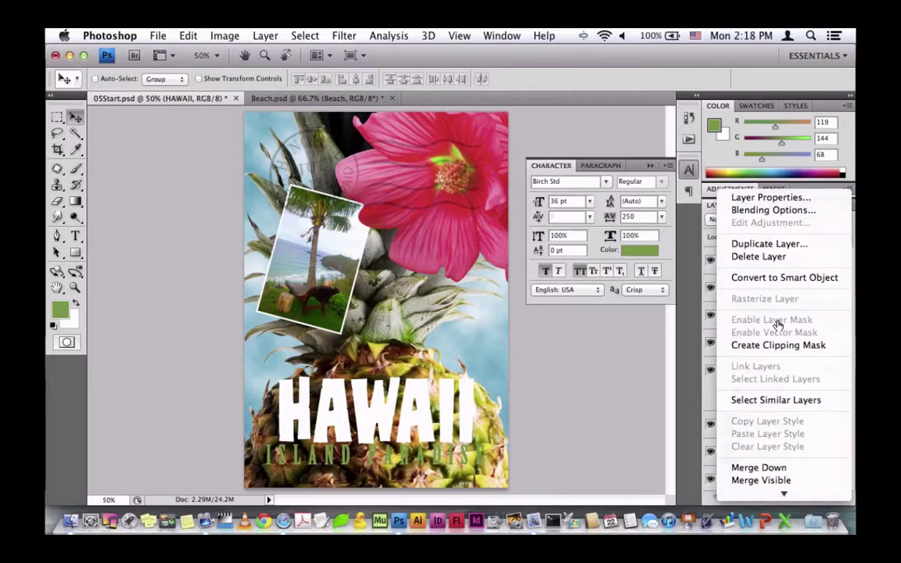
{"action": "scroll", "coordinate": [769, 419], "scroll_direction": "down", "scroll_amount": 1}
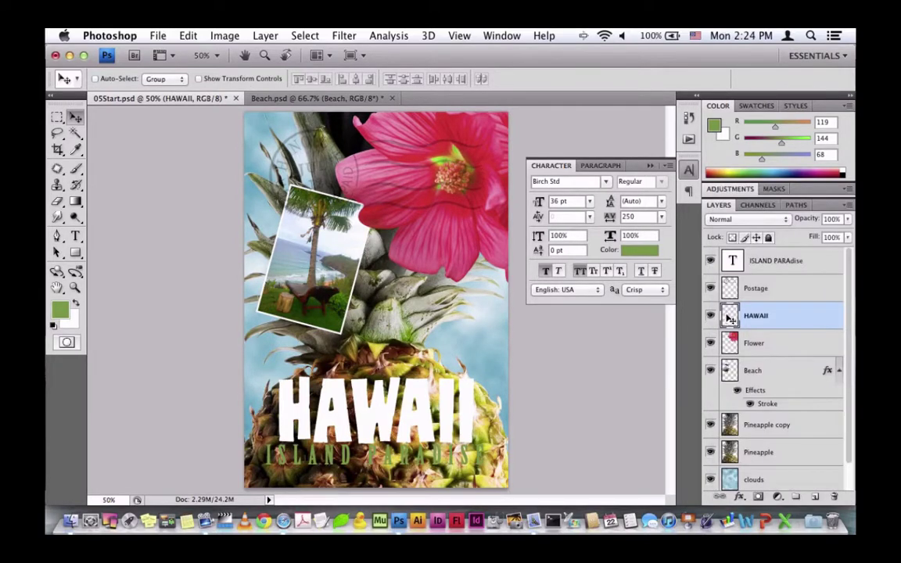
{"action": "right_click", "coordinate": [731, 315]}
{"action": "left_click", "coordinate": [733, 354]}
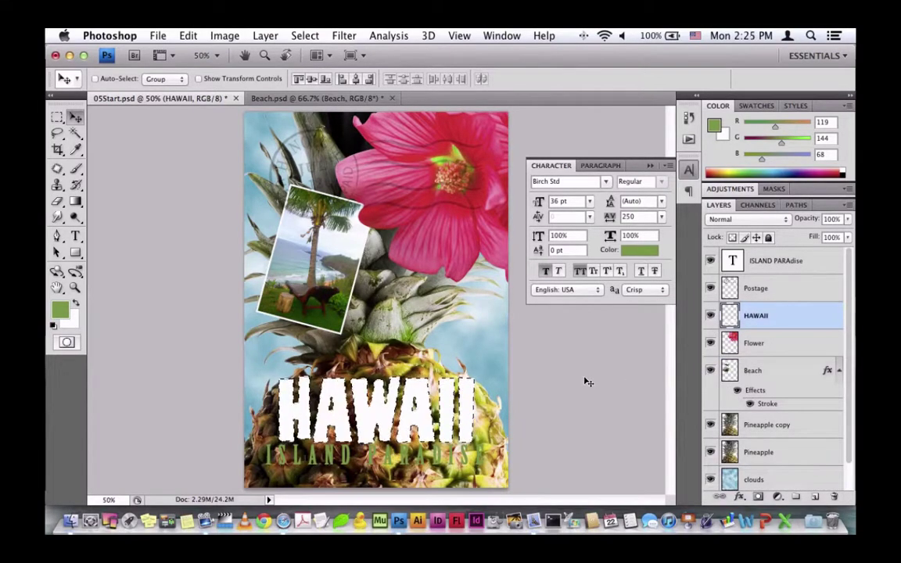
Edit the Violet, Orange gradient so it runs from white to orange, and name it mycolo.
{"action": "left_click", "coordinate": [76, 201]}
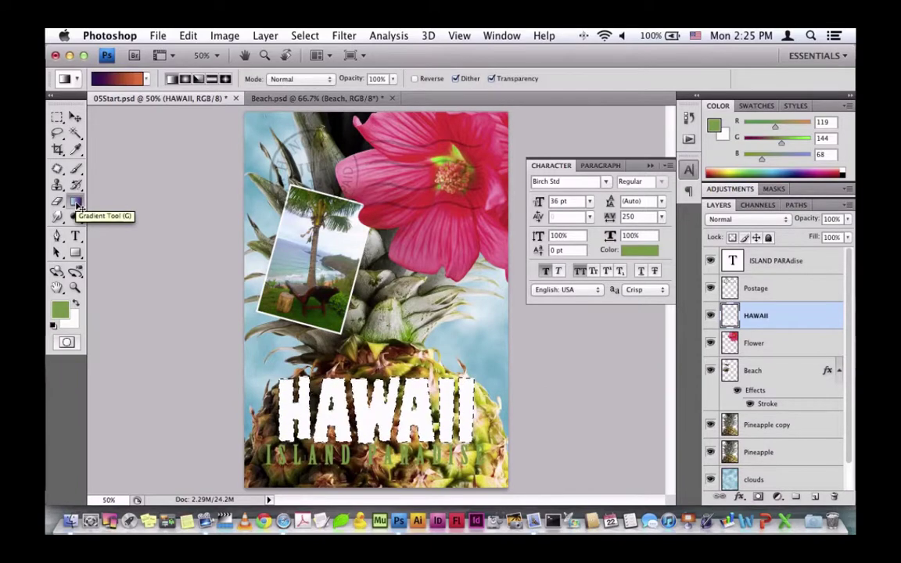
{"action": "left_click", "coordinate": [117, 78]}
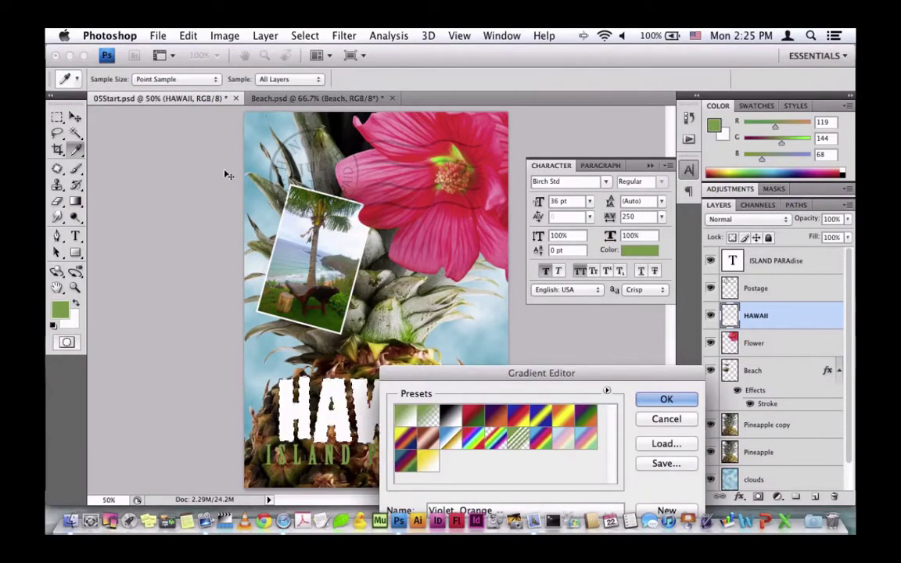
{"action": "left_click_drag", "start_coordinate": [485, 373], "coordinate": [252, 112]}
{"action": "double_click", "coordinate": [216, 340]}
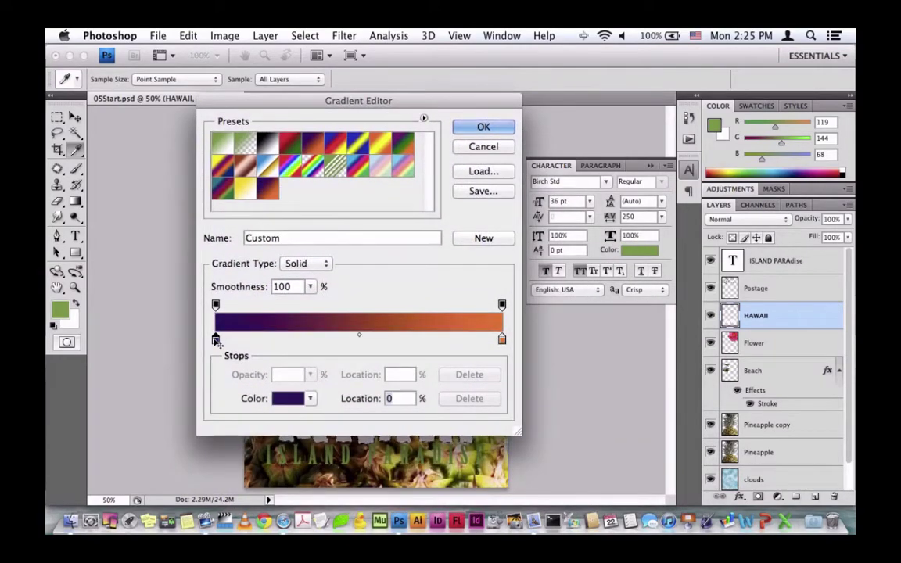
{"action": "left_click_drag", "start_coordinate": [470, 175], "coordinate": [456, 135]}
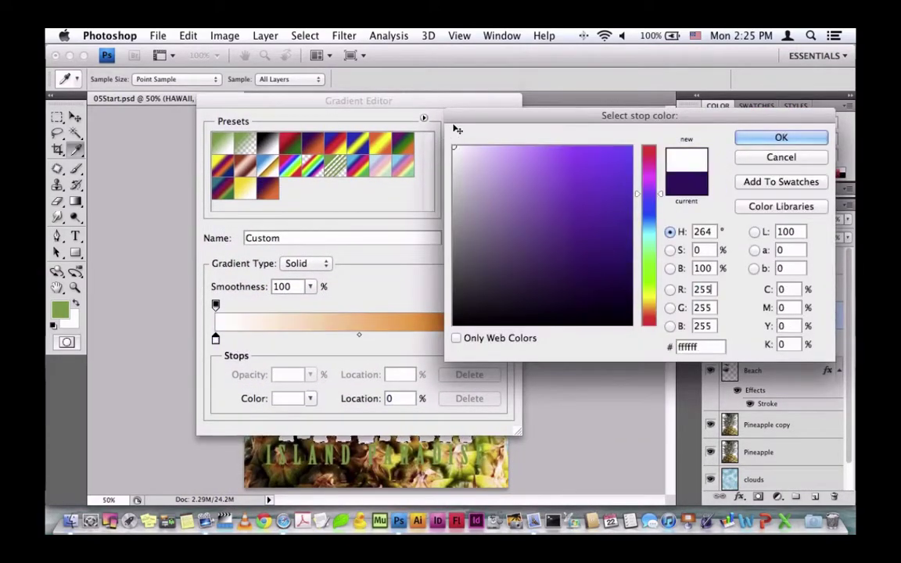
{"action": "left_click", "coordinate": [756, 159]}
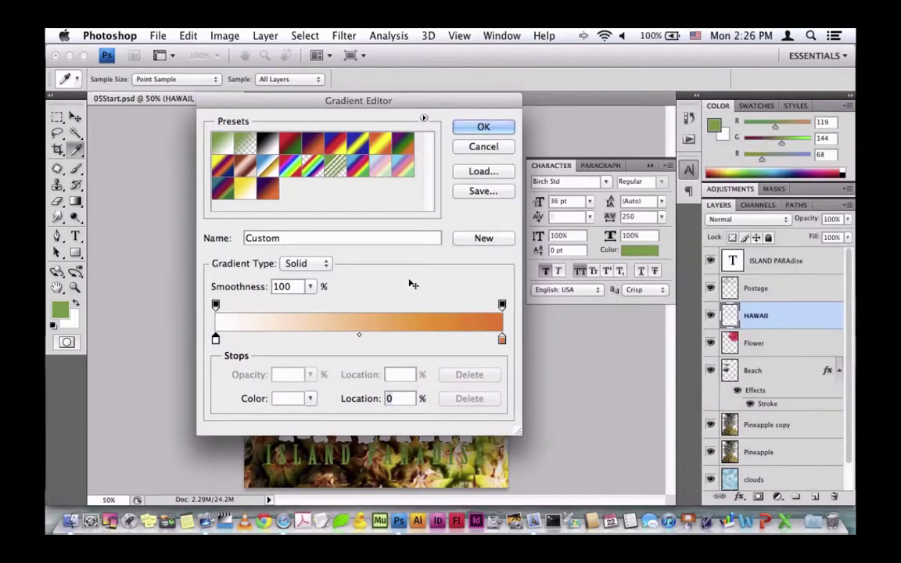
{"action": "type", "text": "mycolo"}
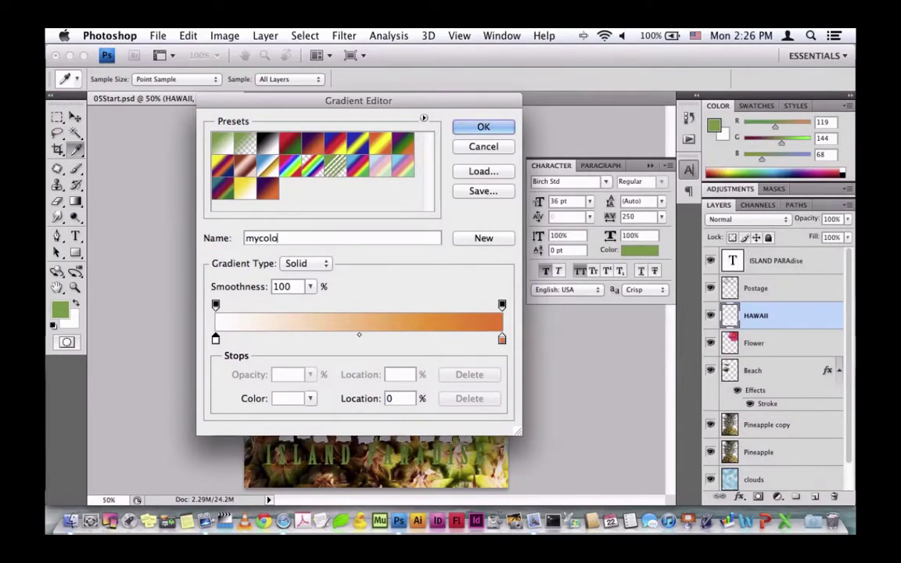
{"action": "key", "text": "Return"}
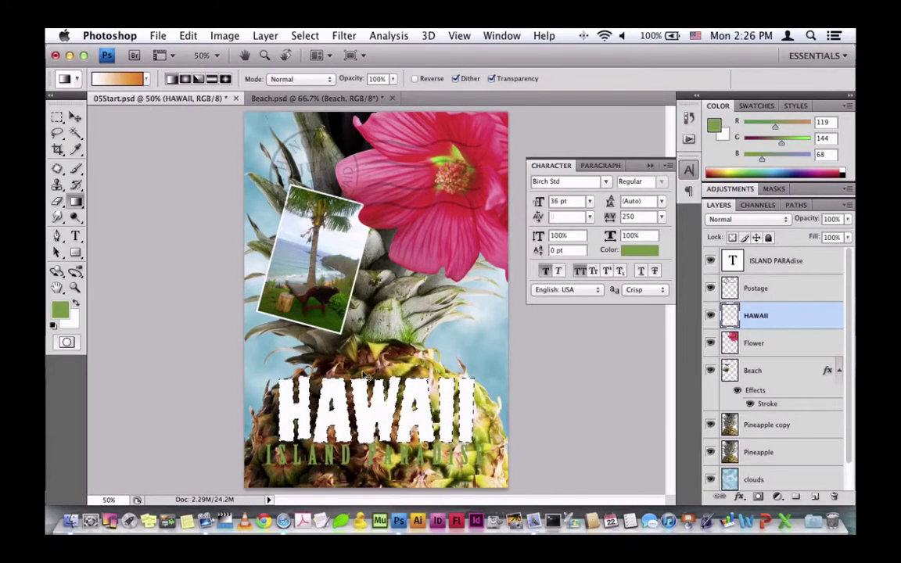
Fill the selected HAWAII lettering with the white-to-orange gradient from its upper edge down to its base, and clear the selection.
{"action": "left_click_drag", "start_coordinate": [372, 377], "coordinate": [377, 454]}
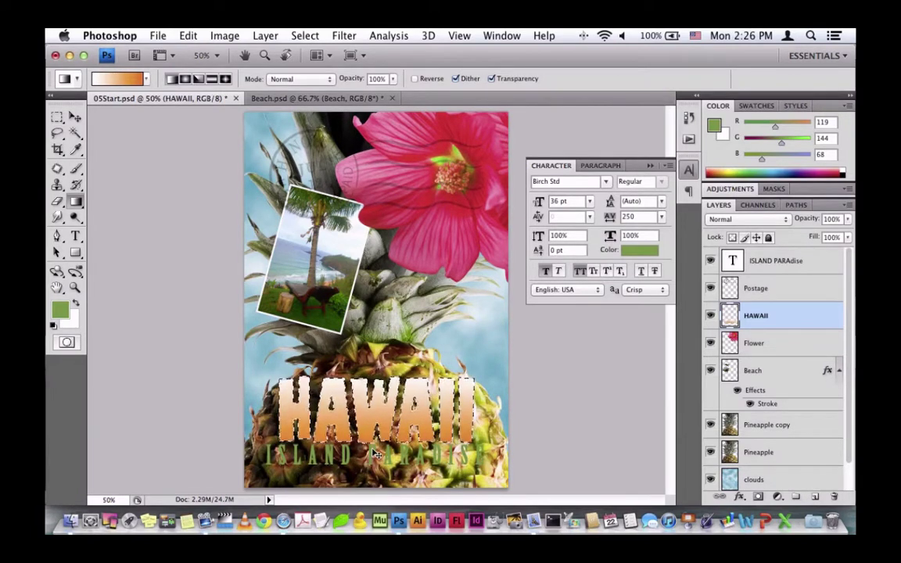
{"action": "left_click", "coordinate": [307, 35]}
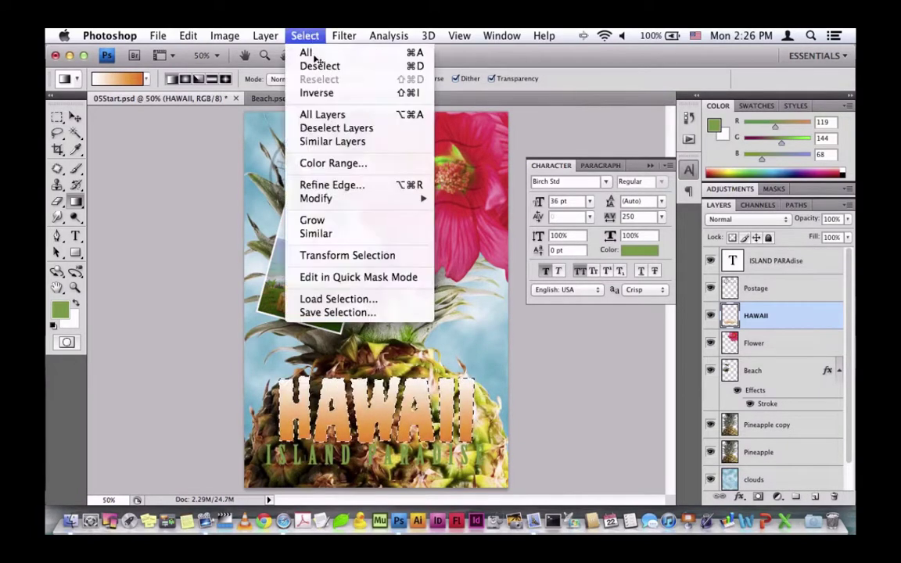
{"action": "left_click", "coordinate": [319, 66]}
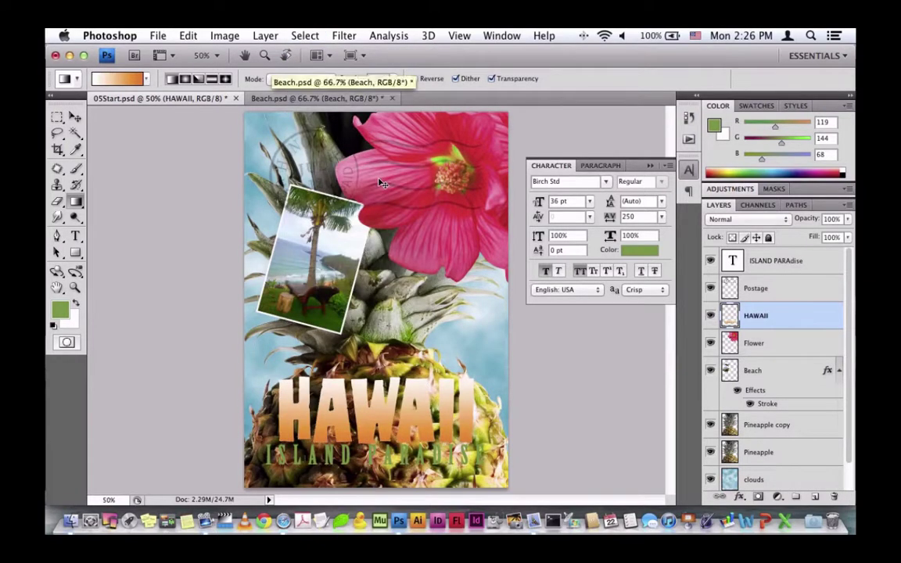
Add a Drop Shadow effect in Multiply mode to the ISLAND PARADISE text layer.
{"action": "left_click", "coordinate": [810, 263]}
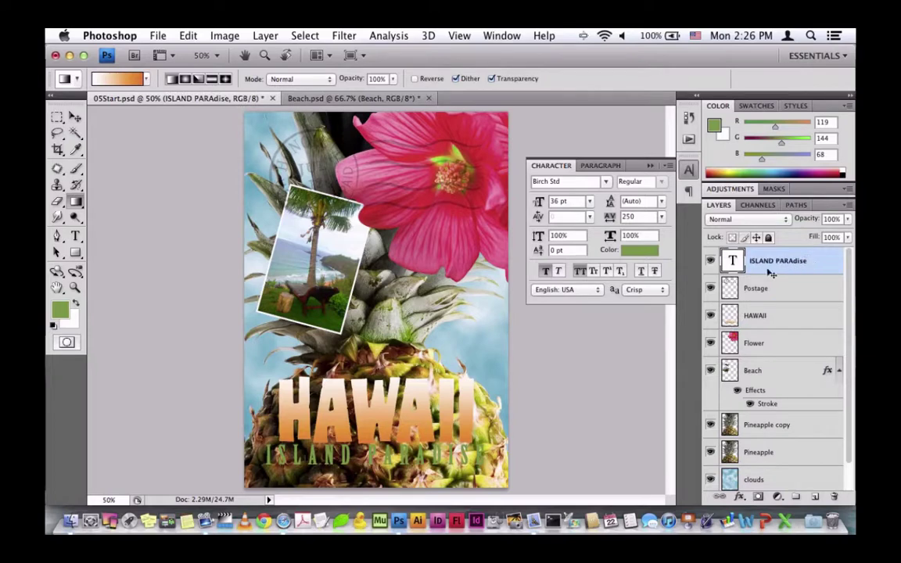
{"action": "left_click", "coordinate": [740, 496]}
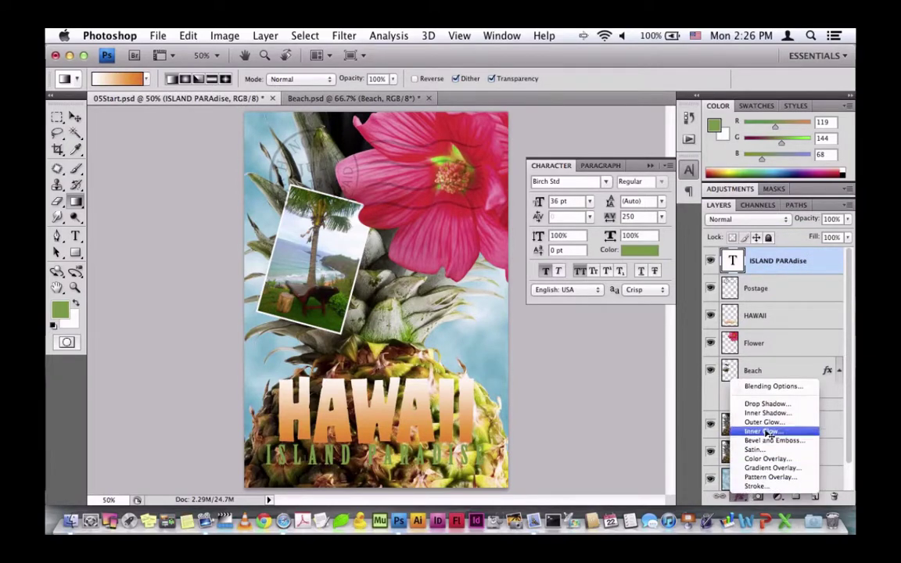
{"action": "left_click", "coordinate": [766, 404]}
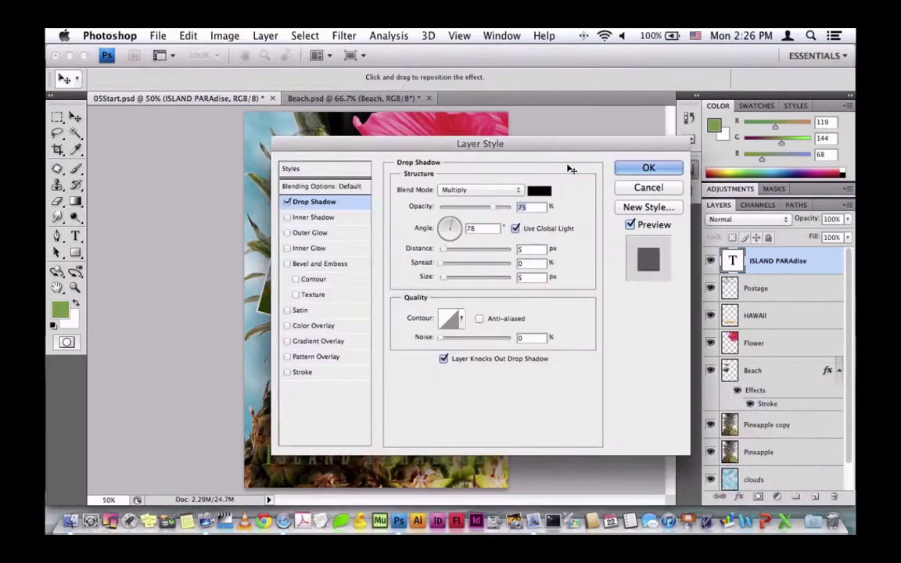
{"action": "left_click_drag", "start_coordinate": [508, 139], "coordinate": [513, 44]}
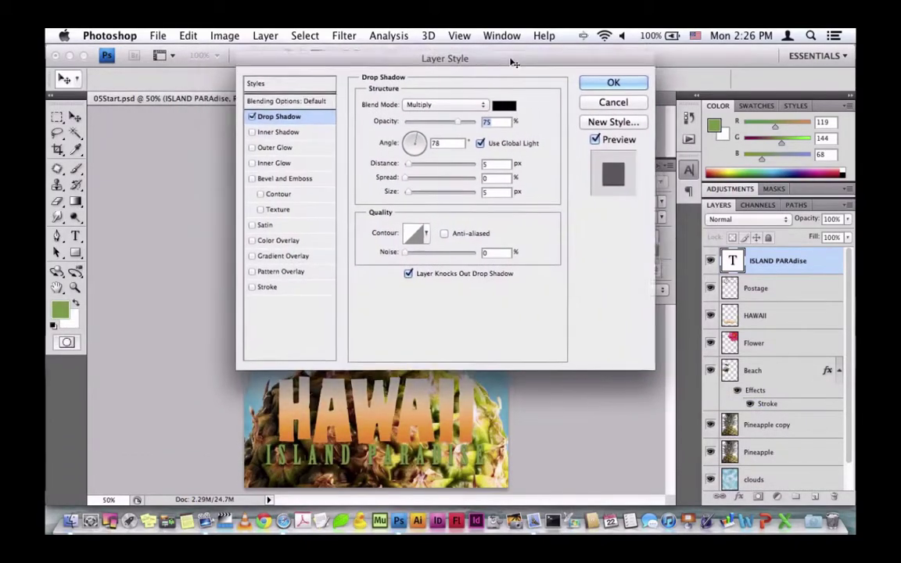
{"action": "left_click", "coordinate": [479, 108]}
{"action": "left_click", "coordinate": [478, 109]}
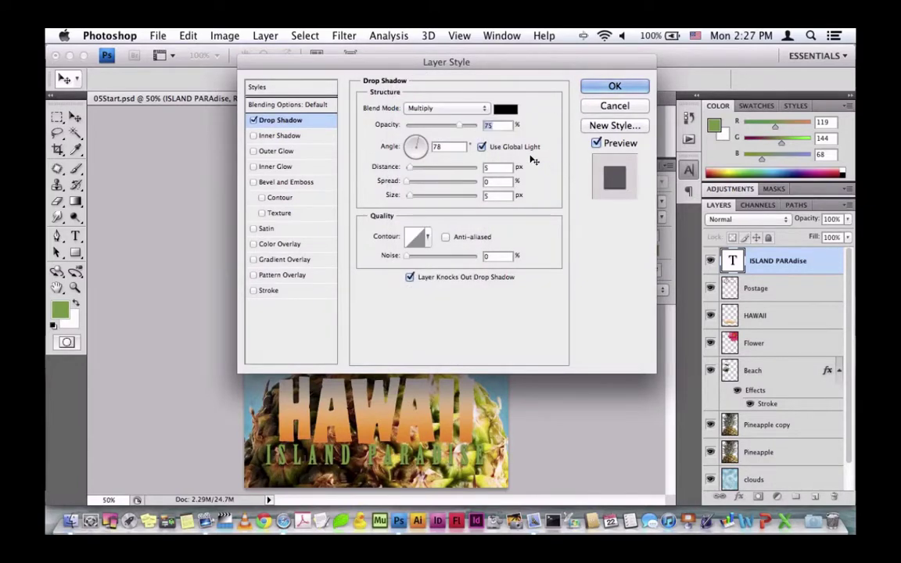
Set the text's drop shadow to 30% spread and 10 px size, and apply it.
{"action": "double_click", "coordinate": [500, 126]}
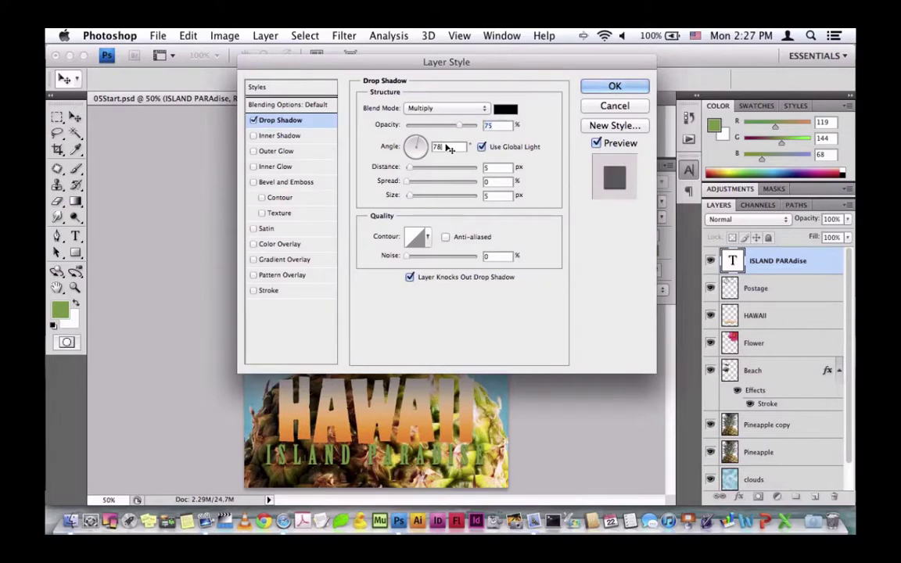
{"action": "double_click", "coordinate": [486, 168]}
{"action": "double_click", "coordinate": [503, 184]}
{"action": "type", "text": "30"}
{"action": "left_click", "coordinate": [496, 196]}
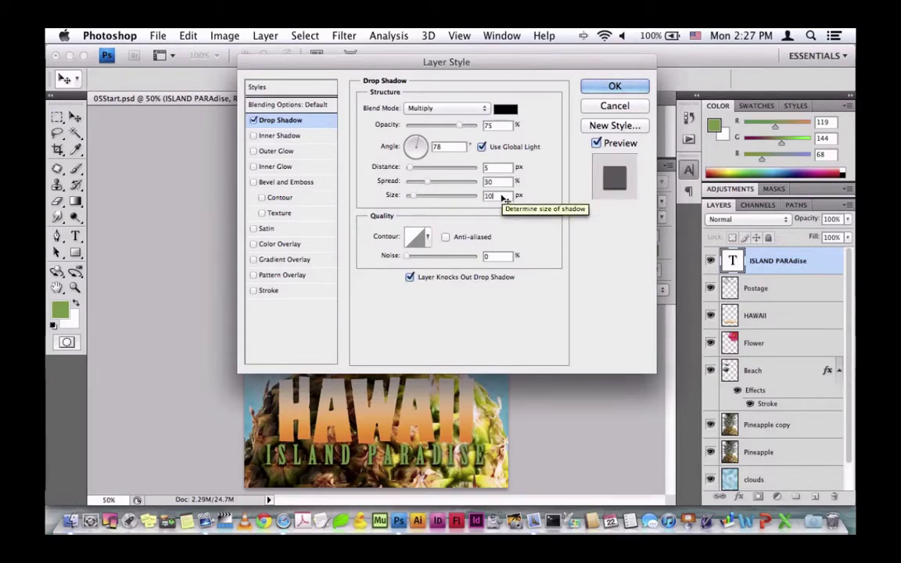
{"action": "key", "text": "BackSpace"}
{"action": "type", "text": "10"}
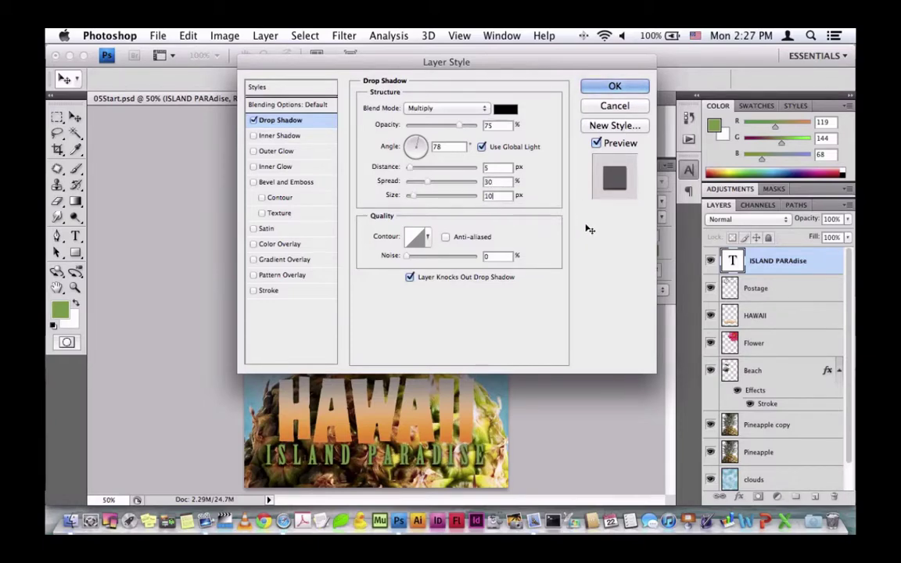
{"action": "left_click", "coordinate": [615, 86]}
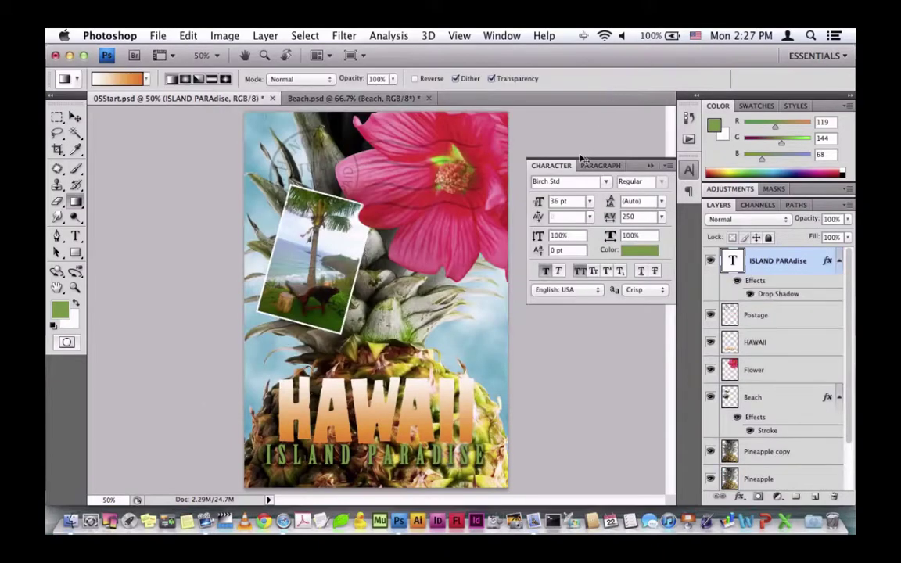
Copy the ISLAND PARADISE layer's drop shadow onto the HAWAII layer and make HAWAII the active layer.
{"action": "left_click_drag", "start_coordinate": [751, 270], "coordinate": [779, 342]}
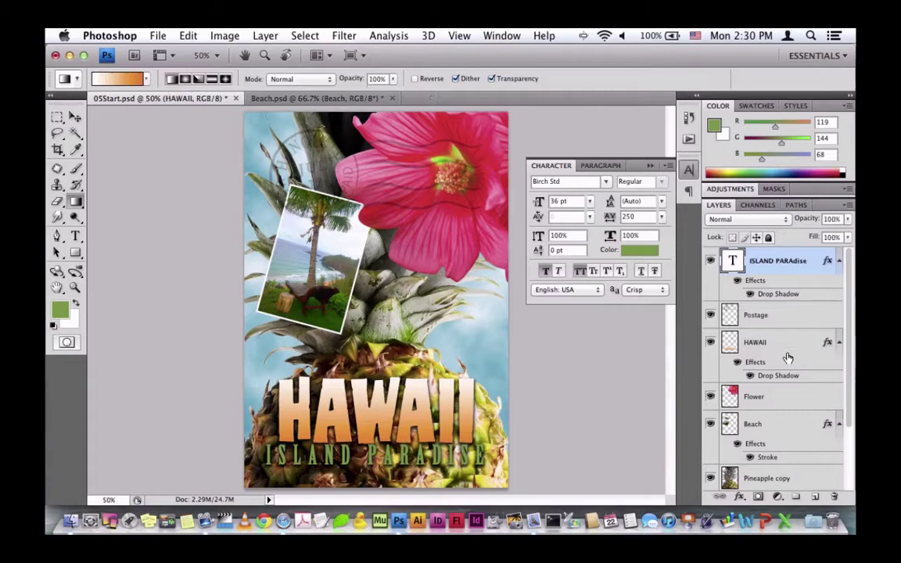
{"action": "left_click", "coordinate": [789, 351]}
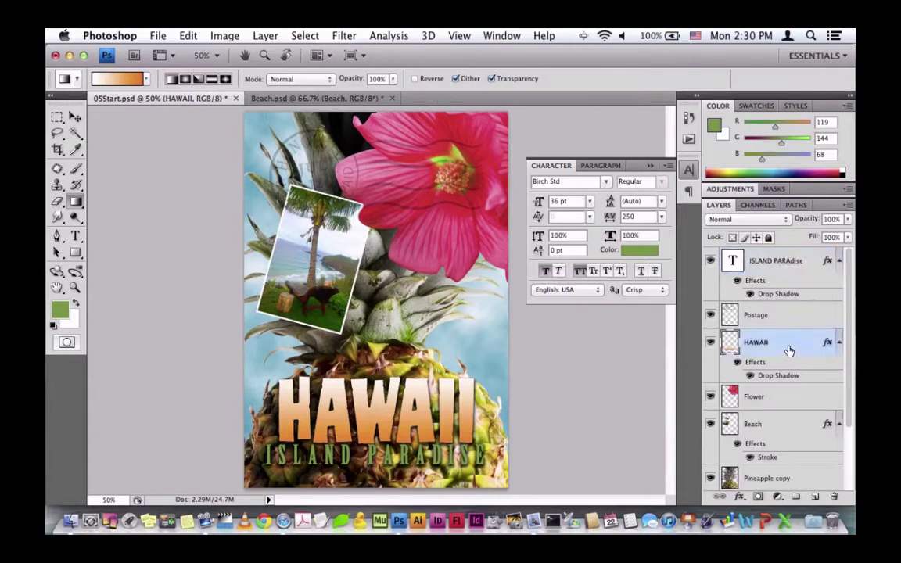
Add a 4 px Stroke effect positioned outside the HAWAII lettering.
{"action": "double_click", "coordinate": [790, 351]}
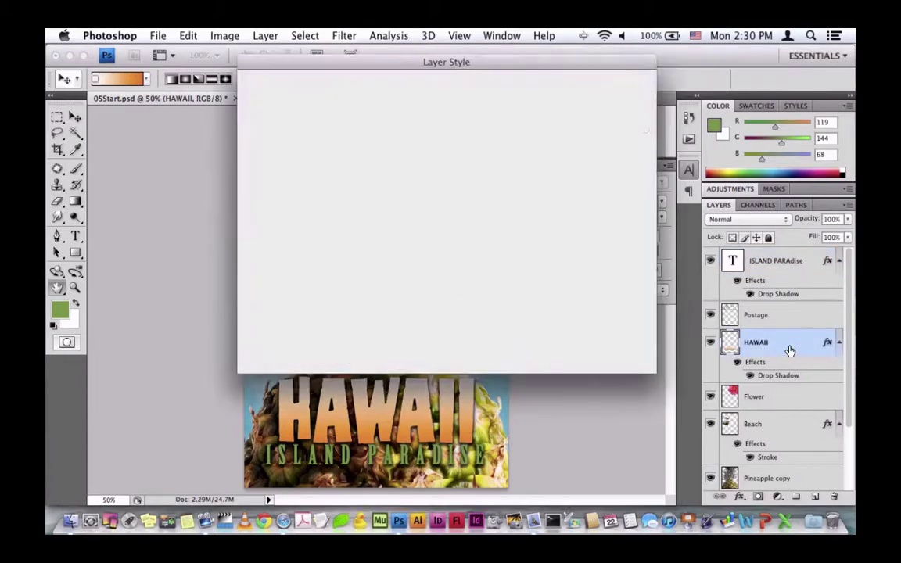
{"action": "left_click_drag", "start_coordinate": [434, 62], "coordinate": [395, 91]}
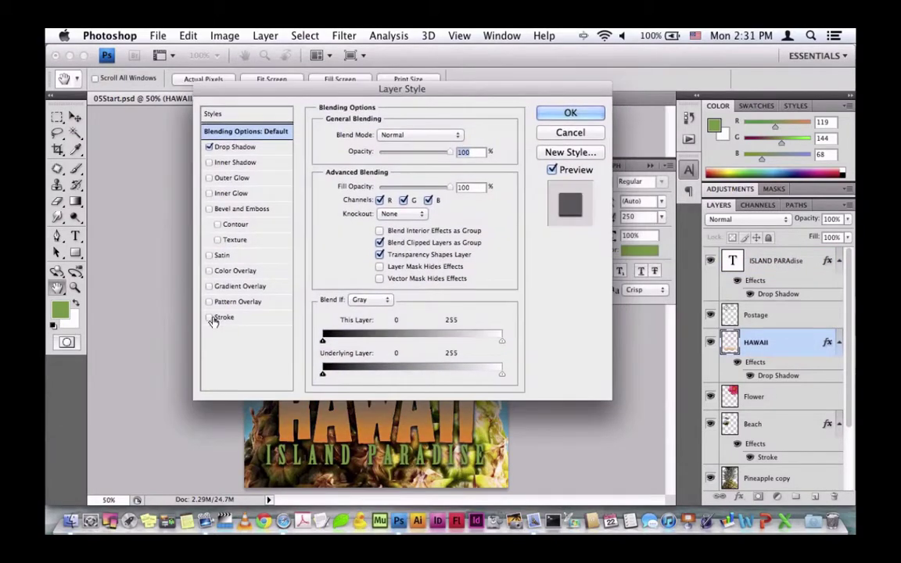
{"action": "left_click", "coordinate": [209, 317]}
{"action": "left_click", "coordinate": [220, 317]}
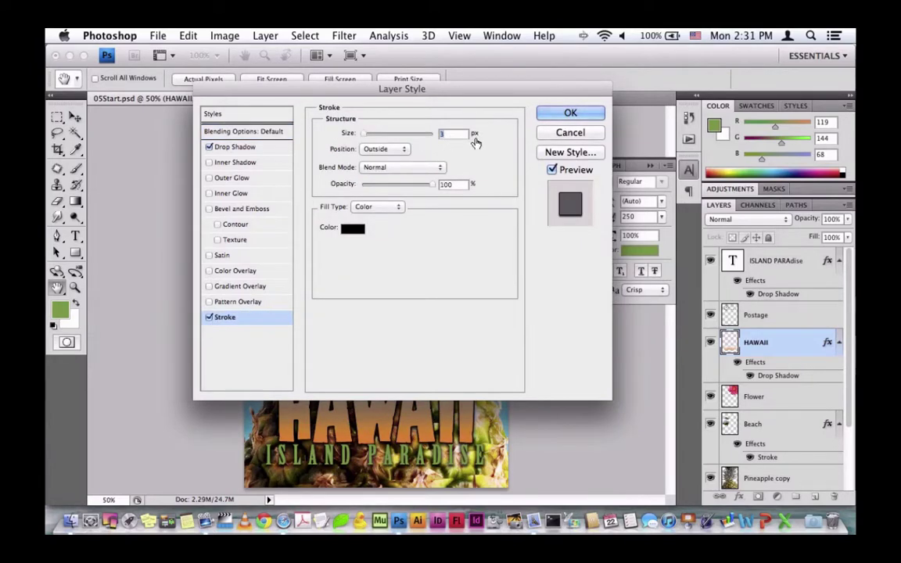
{"action": "type", "text": "4"}
{"action": "left_click", "coordinate": [403, 149]}
{"action": "left_click", "coordinate": [358, 149]}
Colour the HAWAII stroke with the green foreground colour (#779044) and apply the layer style.
{"action": "left_click", "coordinate": [352, 228]}
{"action": "left_click", "coordinate": [61, 311]}
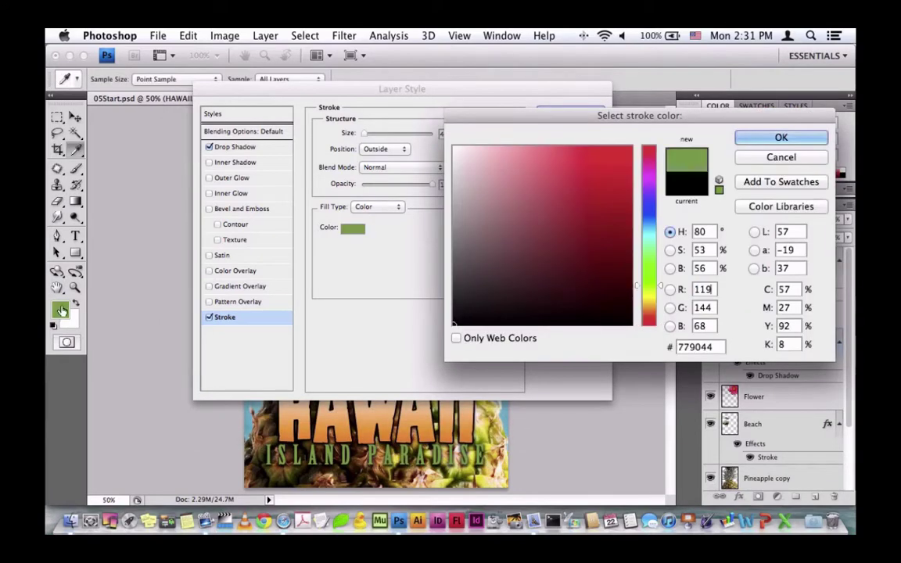
{"action": "left_click", "coordinate": [756, 138]}
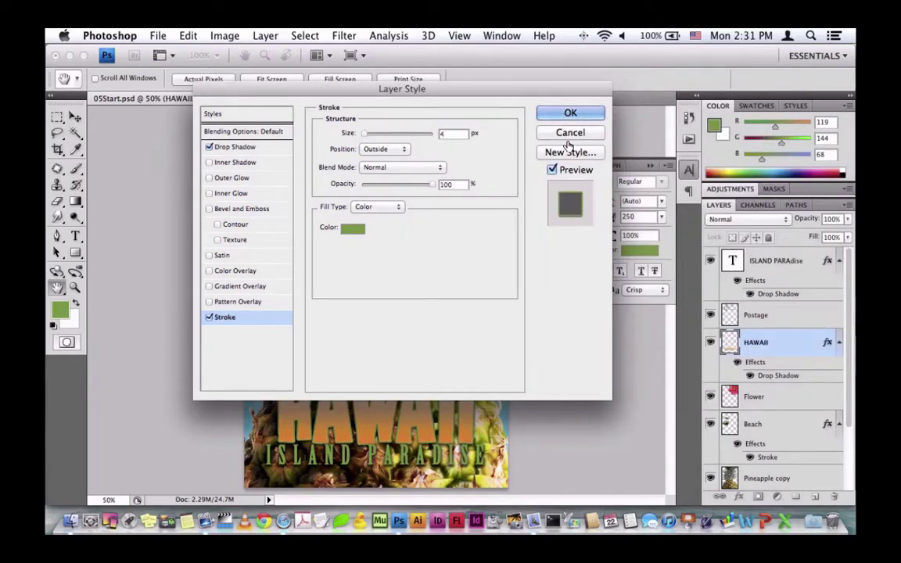
{"action": "left_click", "coordinate": [570, 114]}
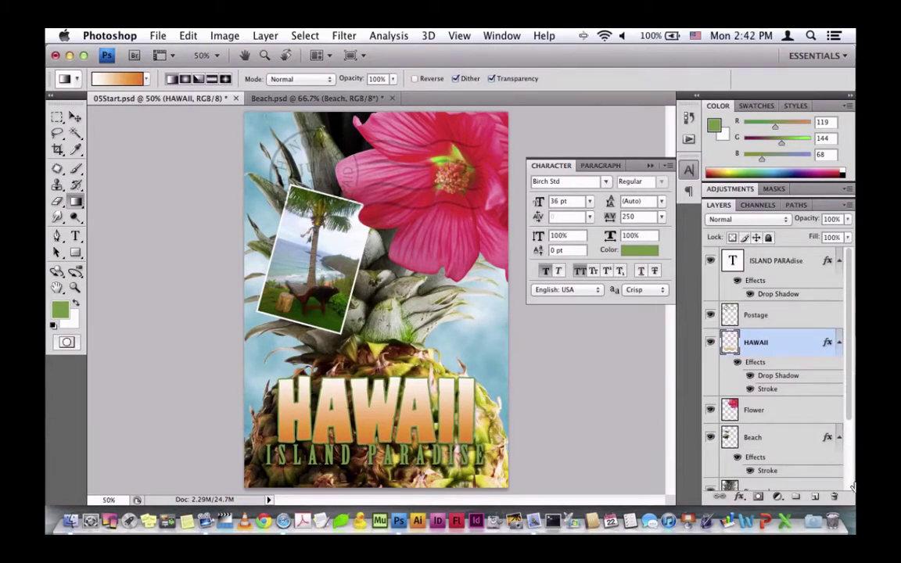
Add a drop shadow to the Flower layer with 60% opacity, 13 px distance and 9% spread.
{"action": "left_click", "coordinate": [757, 410]}
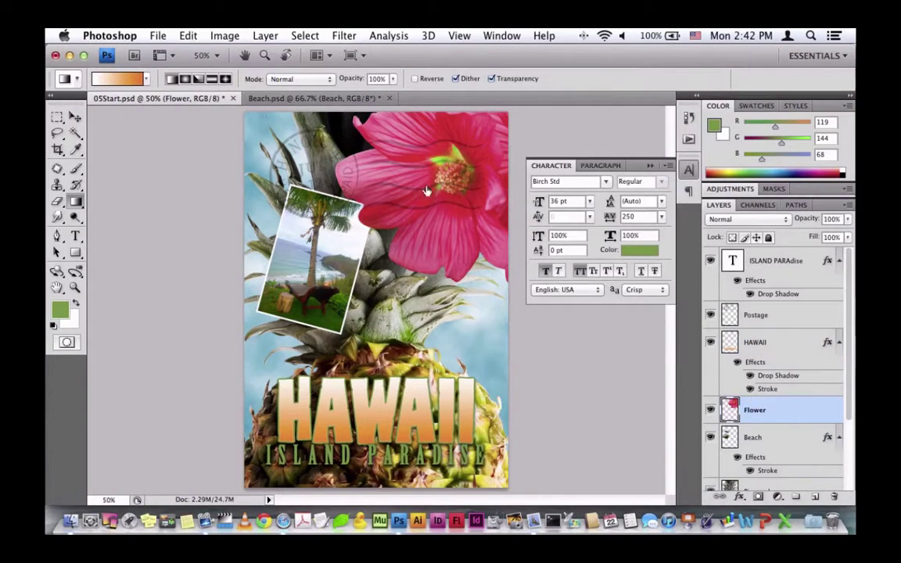
{"action": "left_click", "coordinate": [266, 35]}
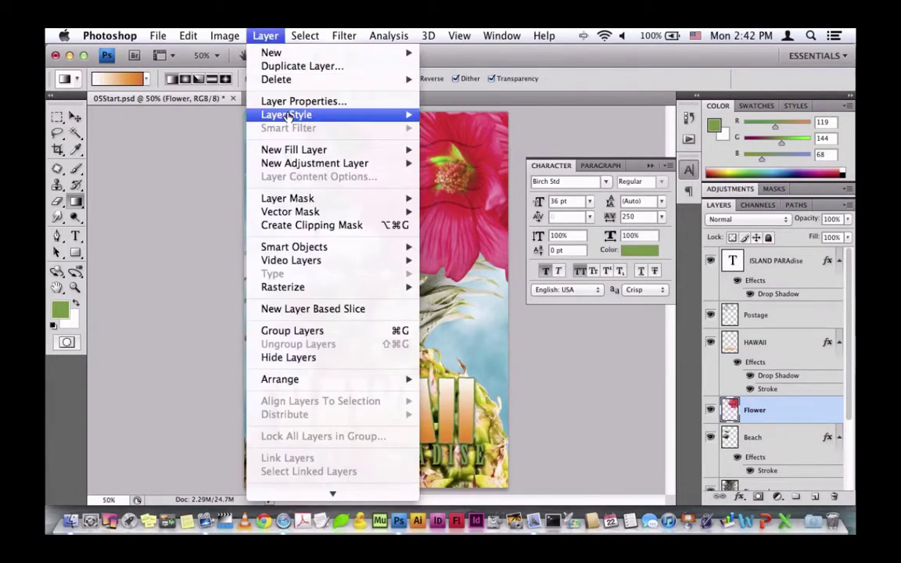
{"action": "mouse_move", "coordinate": [275, 115]}
{"action": "left_click", "coordinate": [470, 137]}
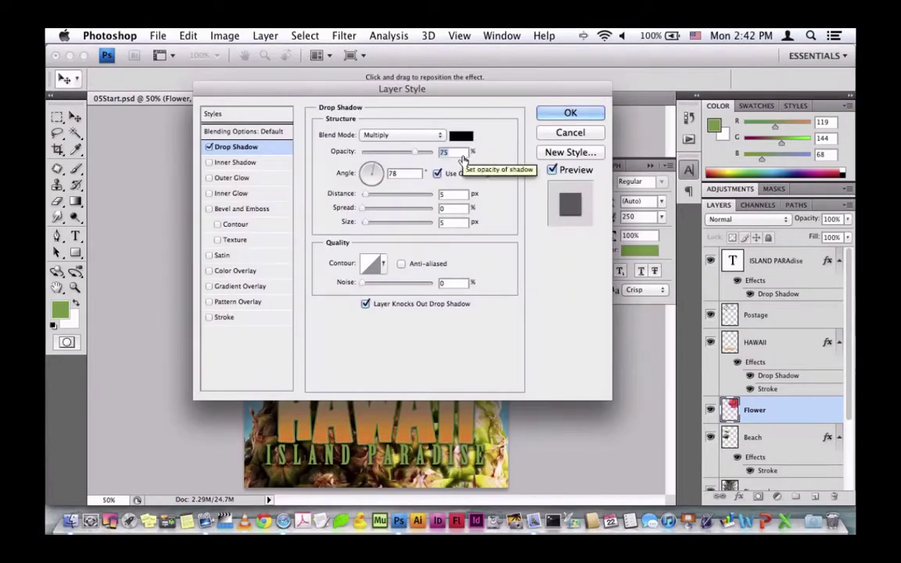
{"action": "type", "text": "60"}
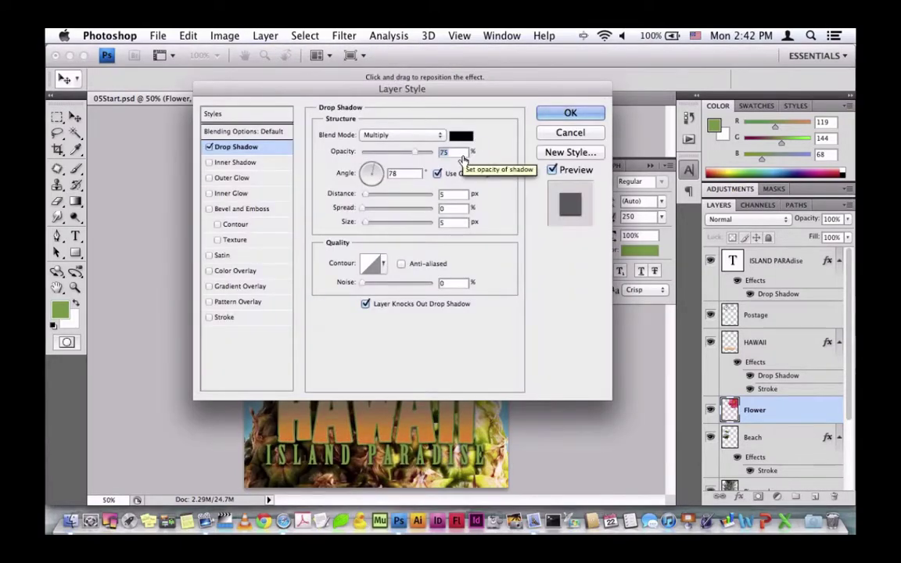
{"action": "type", "text": "13"}
{"action": "left_click", "coordinate": [445, 209]}
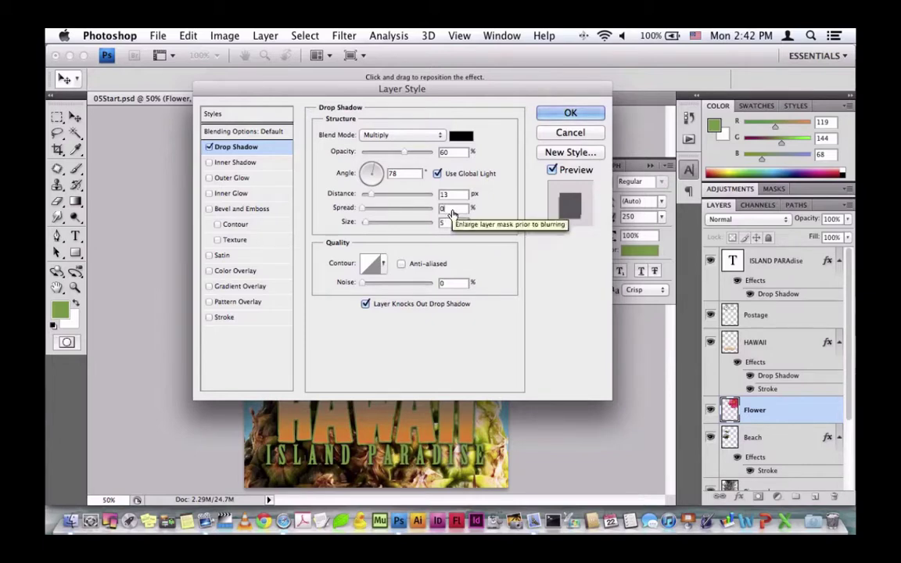
{"action": "type", "text": "9"}
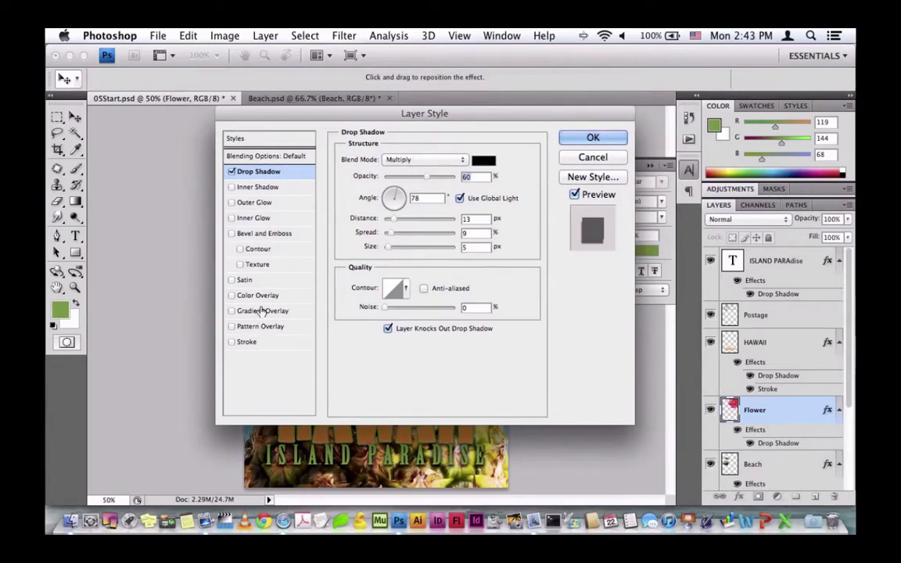
Add a Satin effect to the Flower layer and set its colour to pink (#e893ad), sampled from the image.
{"action": "left_click", "coordinate": [249, 281]}
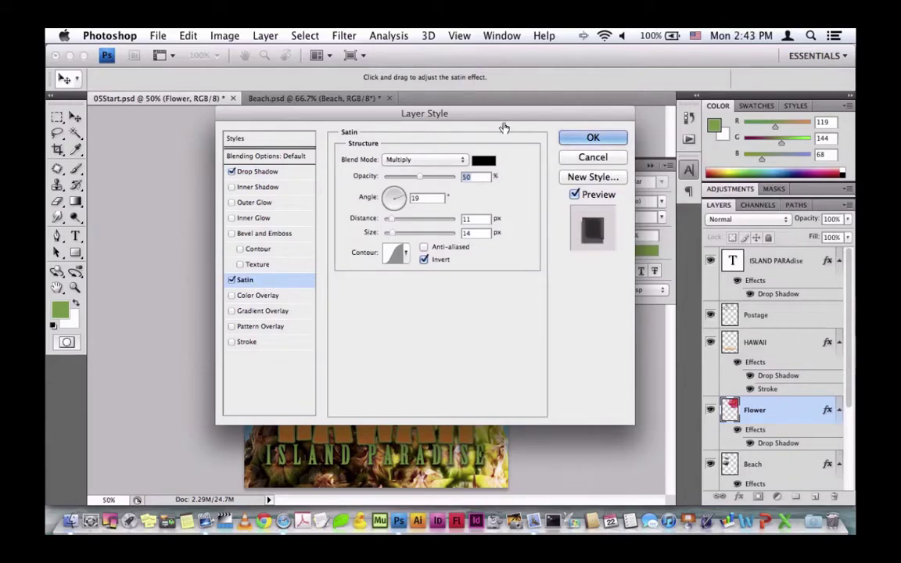
{"action": "left_click_drag", "start_coordinate": [346, 117], "coordinate": [240, 303]}
{"action": "key", "text": "super+2"}
{"action": "left_click", "coordinate": [377, 344]}
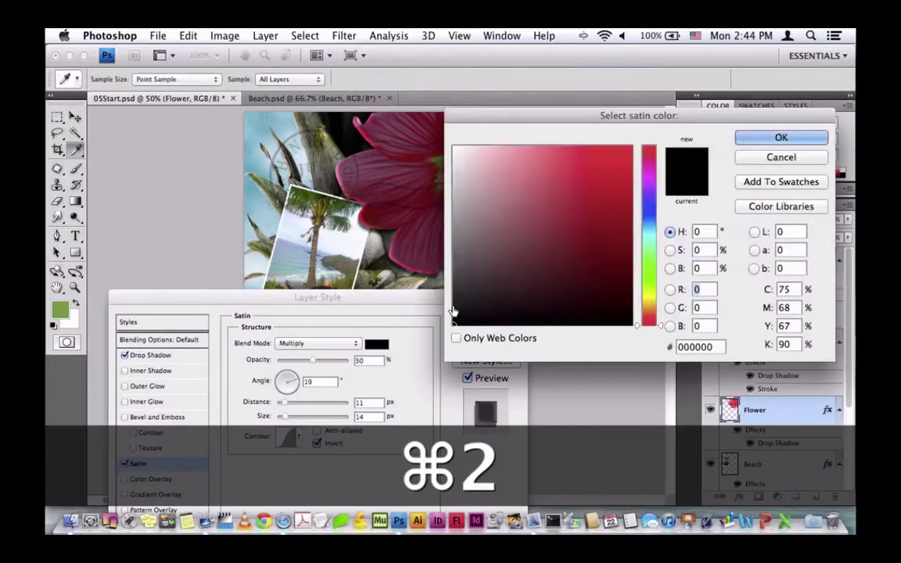
{"action": "left_click", "coordinate": [305, 162]}
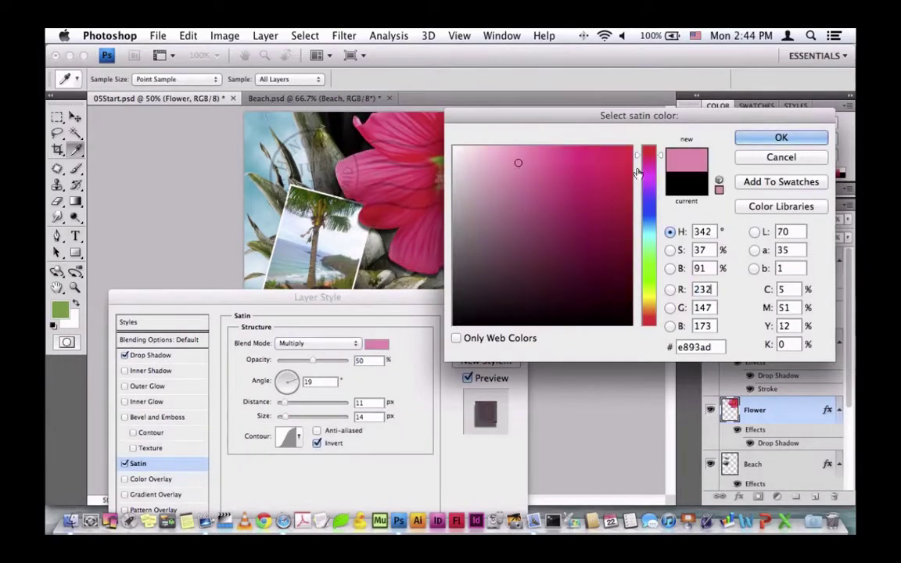
{"action": "left_click", "coordinate": [780, 139]}
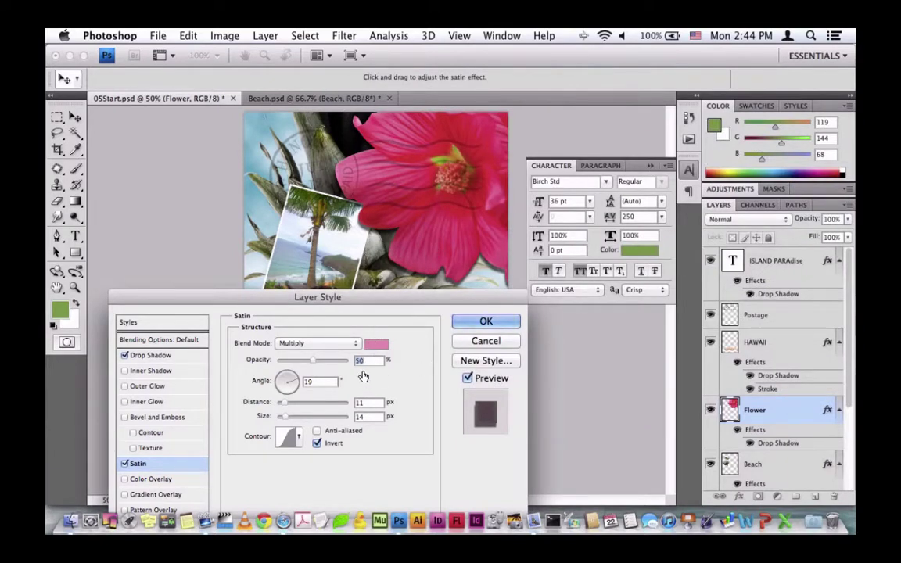
Set the flower's satin opacity to 20% and its distance to 22 px, and apply the effect.
{"action": "type", "text": "20"}
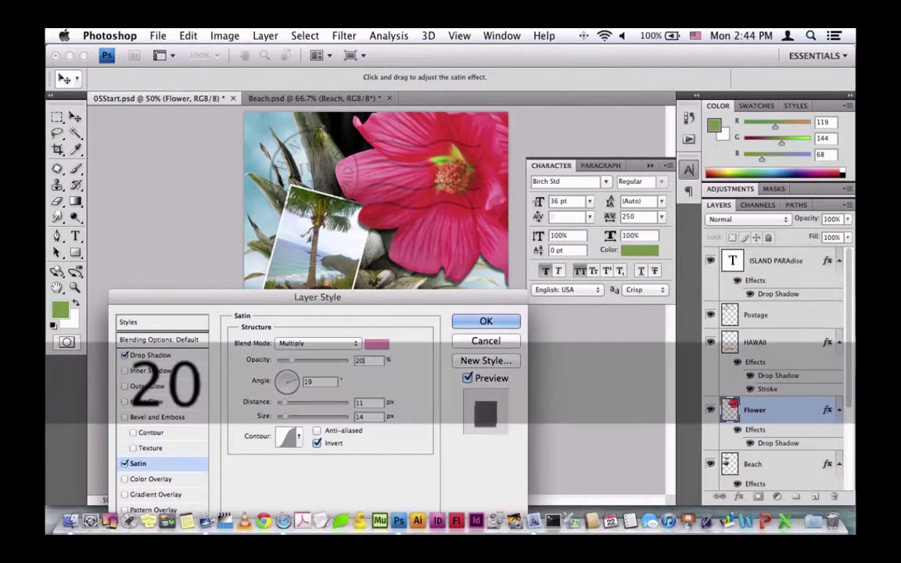
{"action": "double_click", "coordinate": [315, 383]}
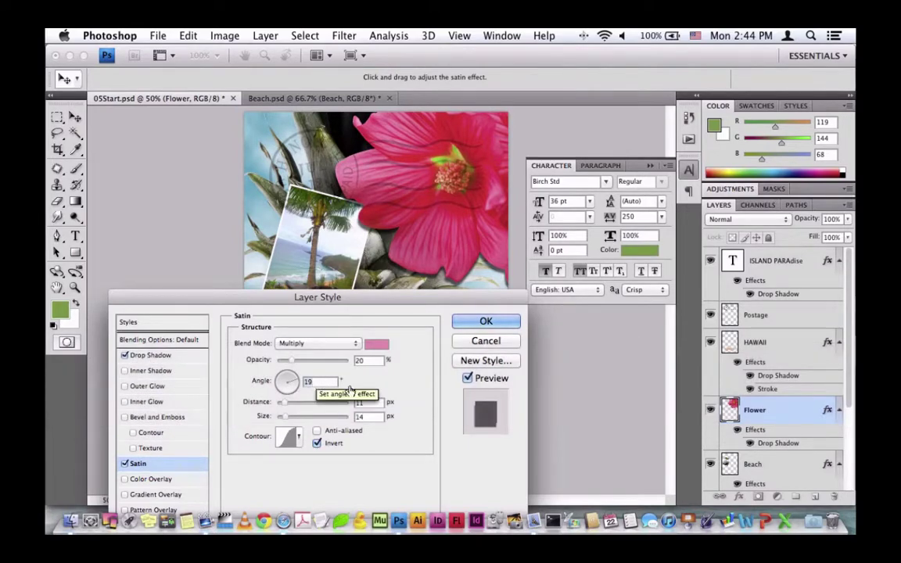
{"action": "double_click", "coordinate": [368, 403]}
{"action": "type", "text": "22"}
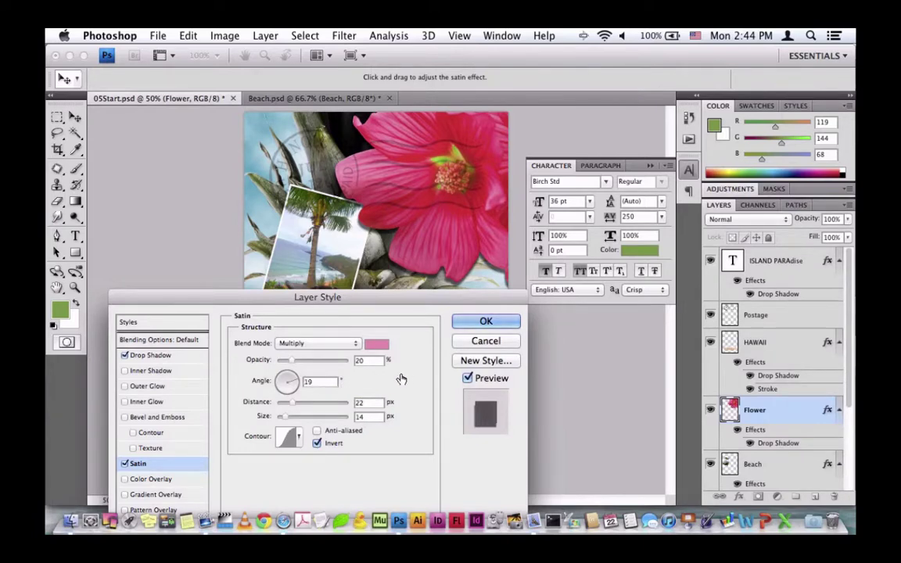
{"action": "left_click", "coordinate": [480, 324]}
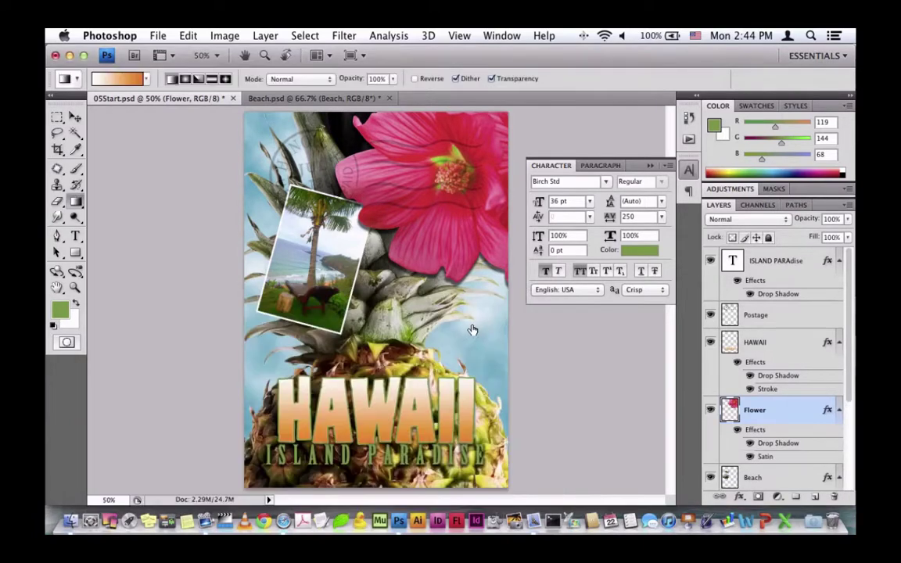
Insert the word OF into the ISLAND PARADISE text so it reads ISLAND OF PARADISE.
{"action": "left_click", "coordinate": [732, 268]}
{"action": "double_click", "coordinate": [733, 262]}
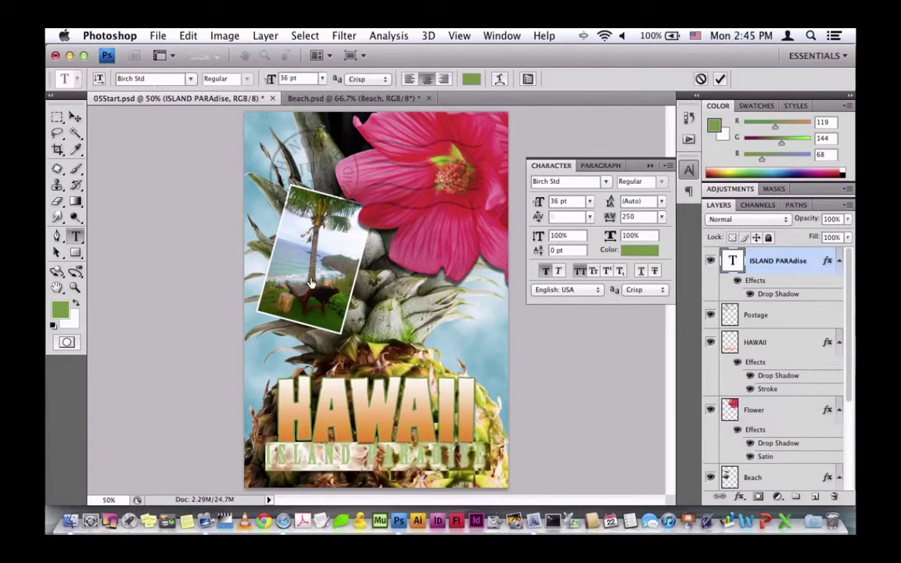
{"action": "left_click", "coordinate": [351, 466]}
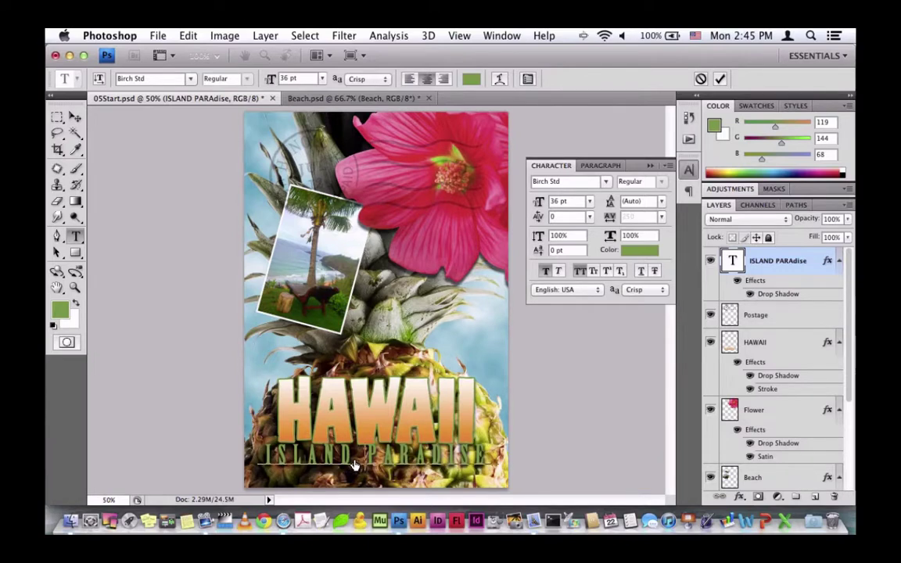
{"action": "type", "text": "OF"}
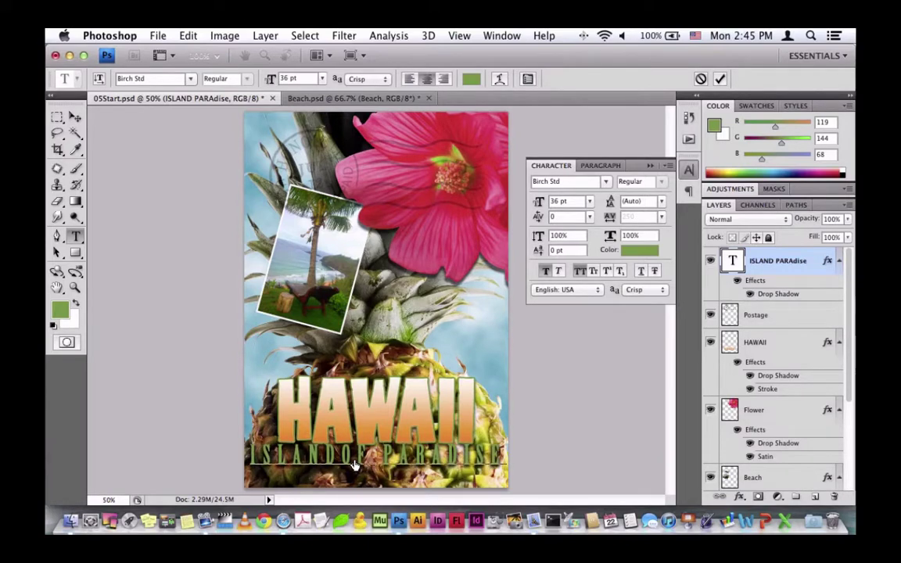
{"action": "key", "text": "Delete"}
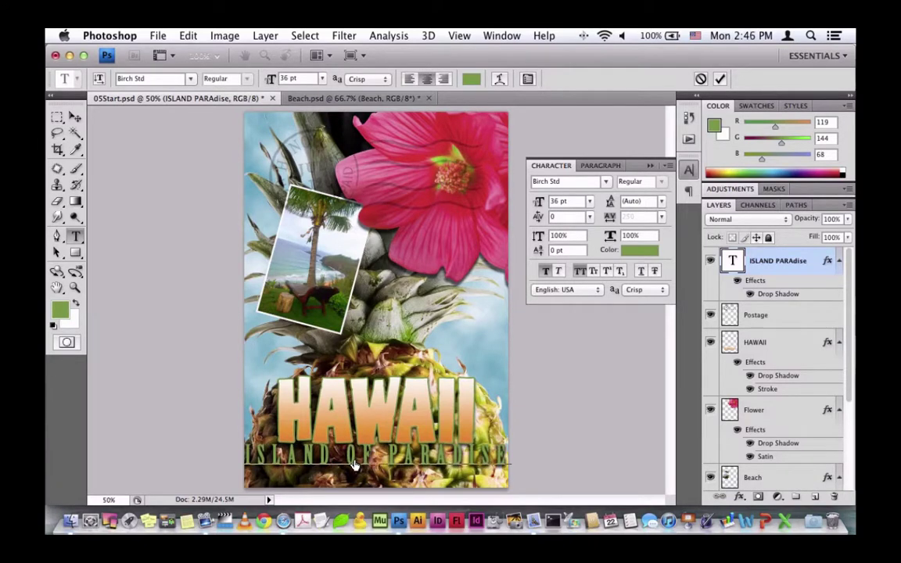
Delete the word OF from the text line so it reads ISLAND PARADISE.
{"action": "key", "text": "BackSpace"}
{"action": "key", "text": "BackSpace"}
{"action": "key", "text": "BackSpace"}
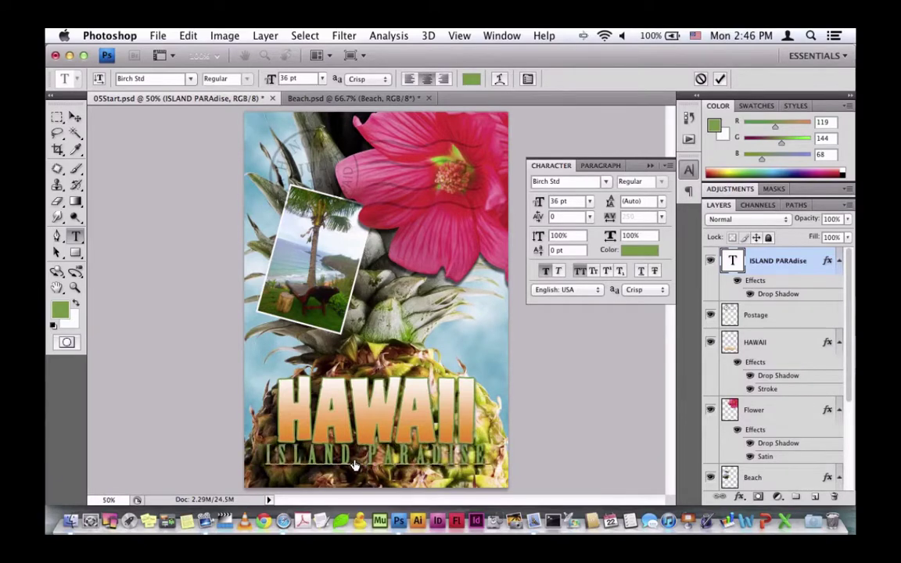
Add a new empty layer directly above the Postage layer and select the entire canvas.
{"action": "left_click", "coordinate": [775, 315]}
{"action": "key", "text": "g"}
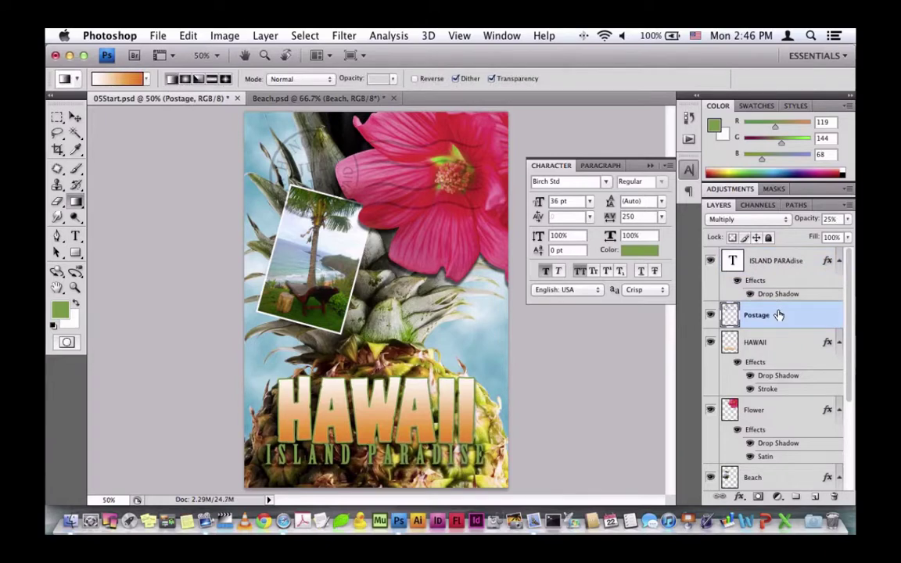
{"action": "left_click", "coordinate": [816, 497]}
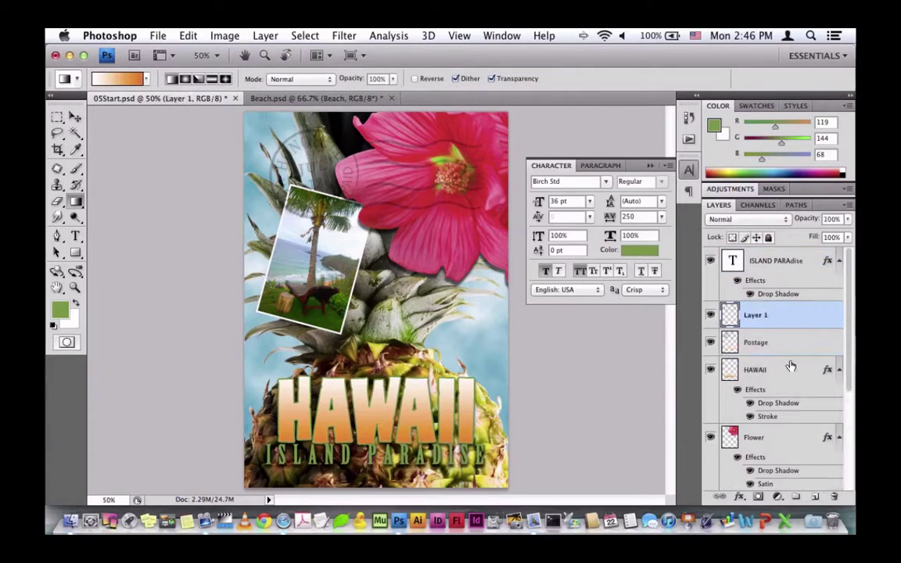
{"action": "left_click", "coordinate": [306, 36]}
{"action": "left_click", "coordinate": [316, 53]}
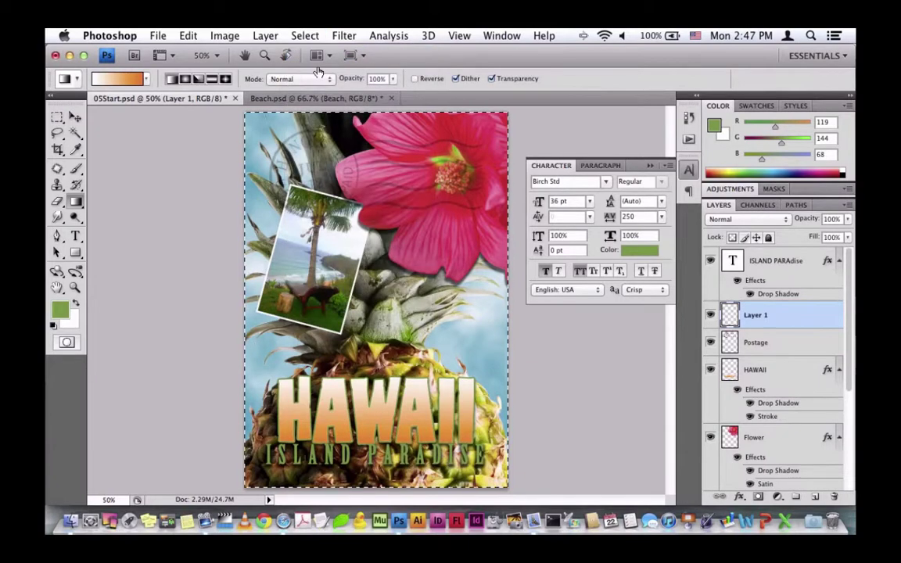
Convert the full-canvas selection into a border selection 10 pixels wide.
{"action": "left_click", "coordinate": [305, 36]}
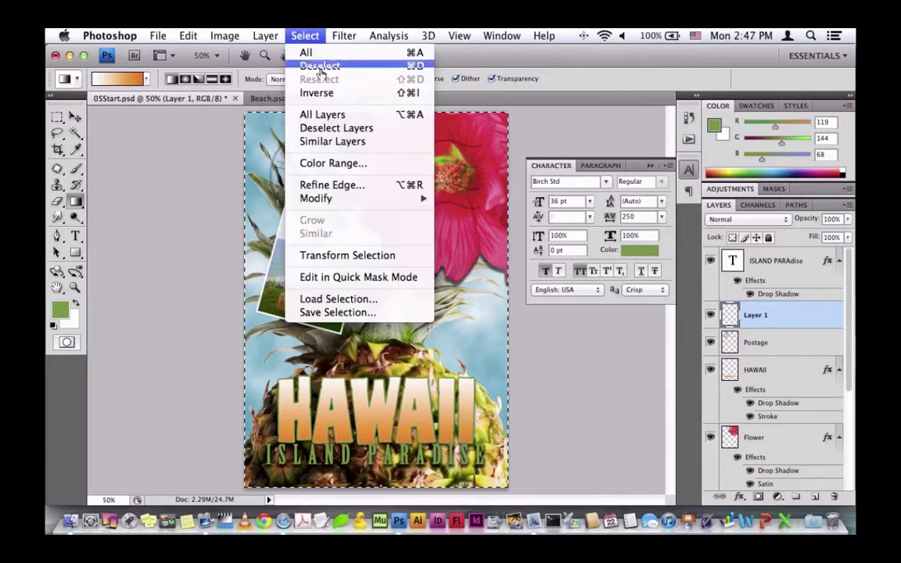
{"action": "mouse_move", "coordinate": [327, 201]}
{"action": "left_click", "coordinate": [468, 199]}
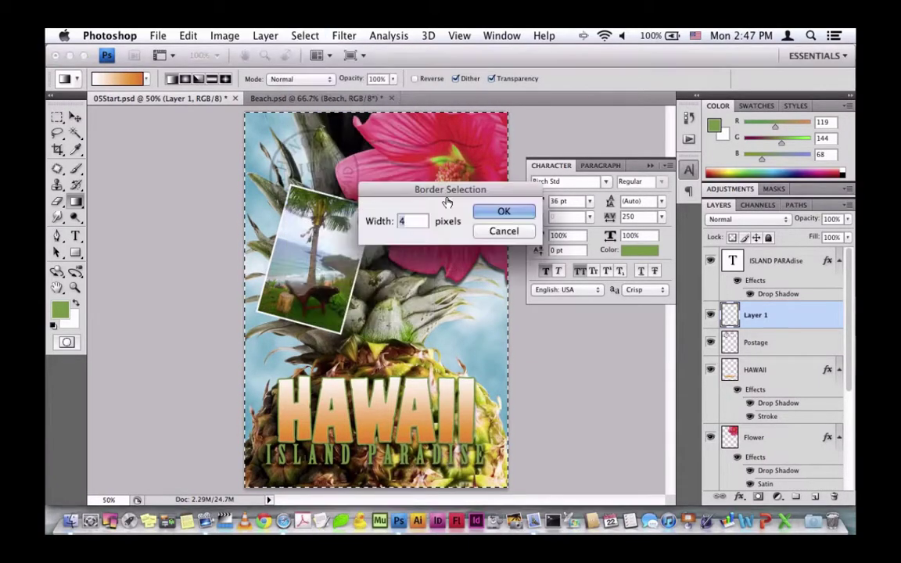
{"action": "left_click_drag", "start_coordinate": [443, 199], "coordinate": [419, 197]}
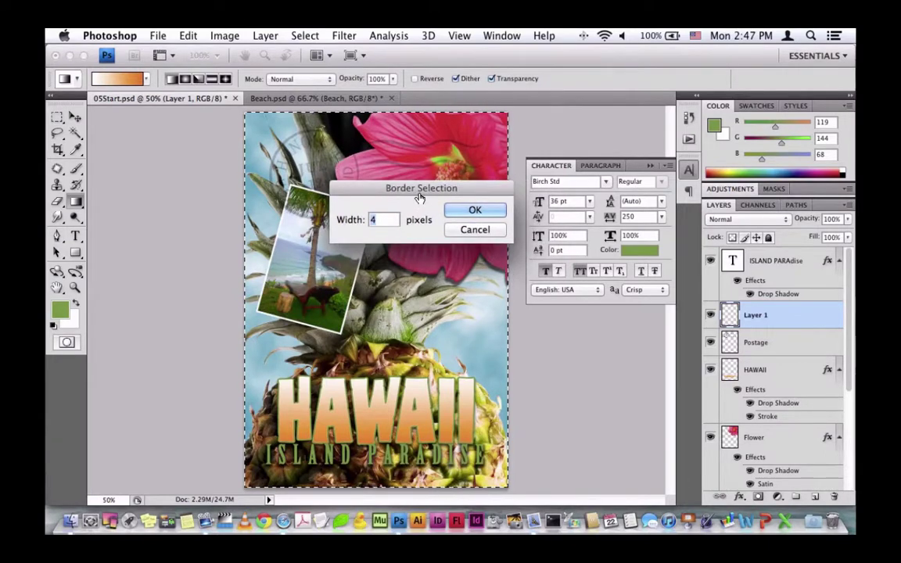
{"action": "type", "text": "10"}
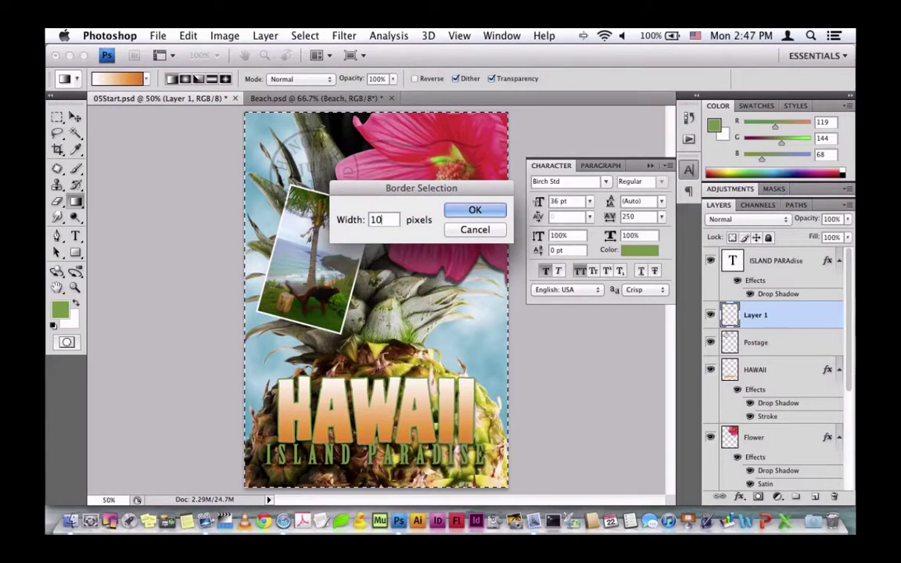
{"action": "left_click", "coordinate": [475, 209]}
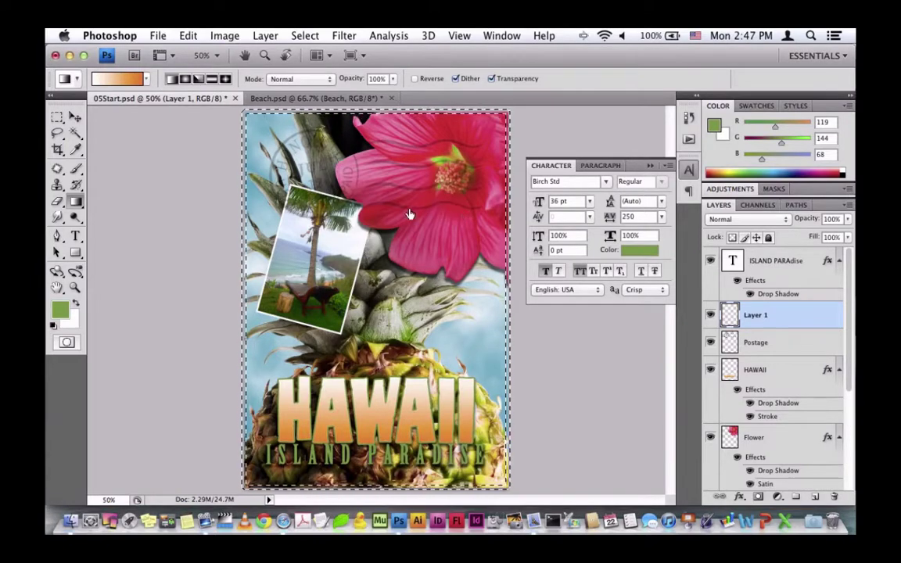
Make white the foreground colour and fill the border selection with it in Normal mode at 100% opacity.
{"action": "left_click", "coordinate": [55, 325]}
{"action": "left_click", "coordinate": [75, 304]}
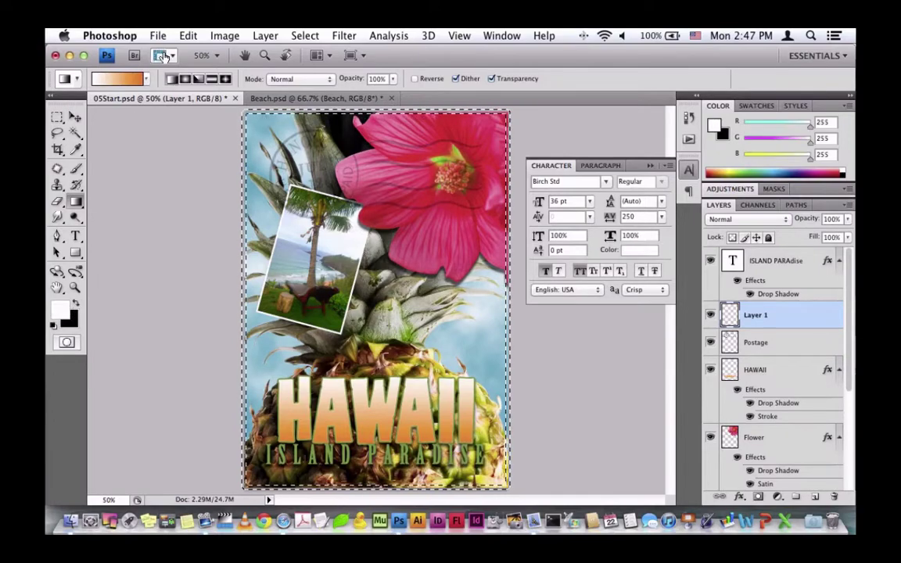
{"action": "left_click", "coordinate": [223, 36]}
{"action": "mouse_move", "coordinate": [190, 38]}
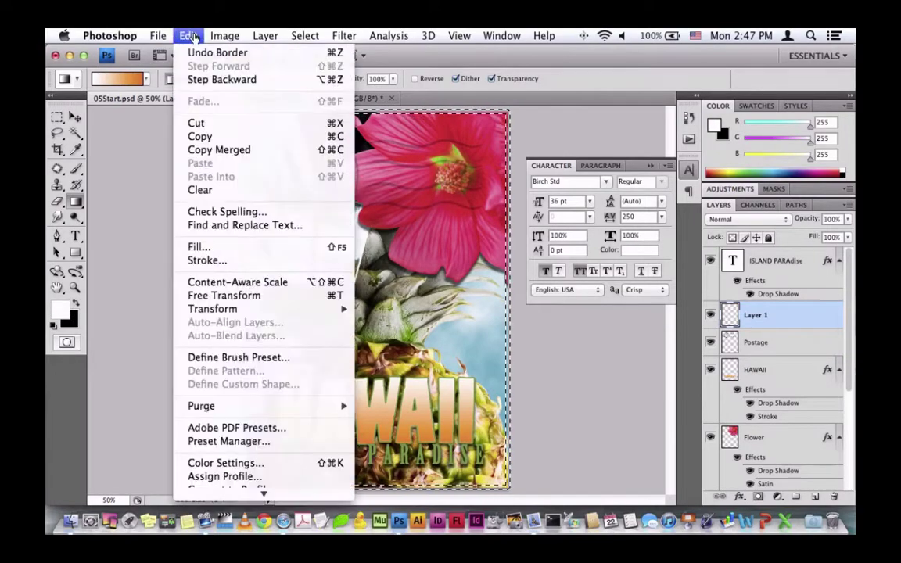
{"action": "left_click", "coordinate": [209, 249]}
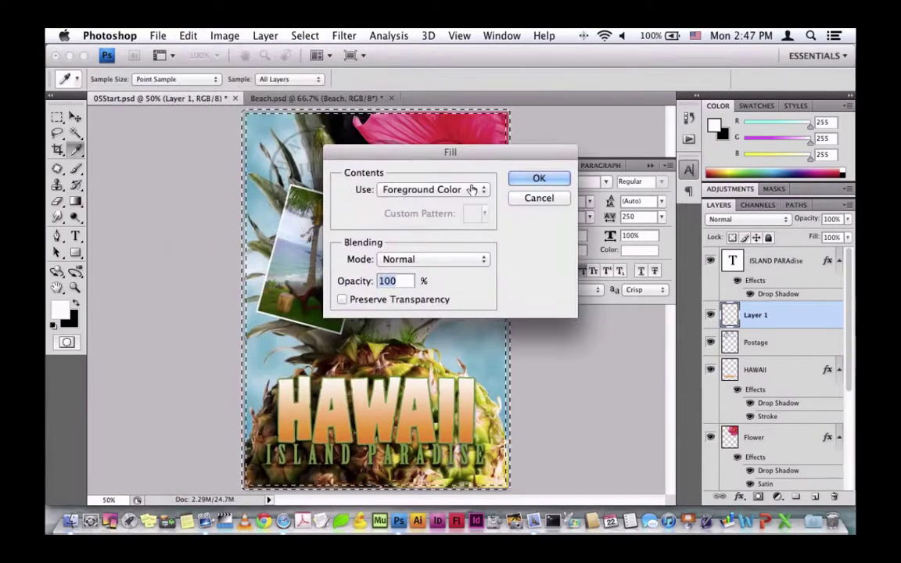
{"action": "left_click", "coordinate": [538, 180]}
{"action": "key", "text": "g"}
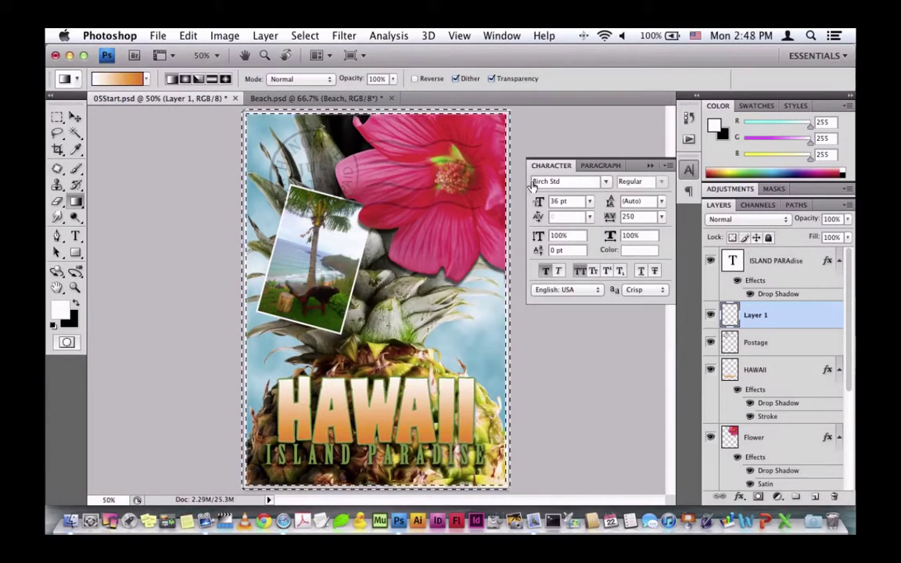
Rename the new layer as border and move it above the ISLAND PARADISE text layer.
{"action": "double_click", "coordinate": [756, 314]}
{"action": "type", "text": "bprder"}
{"action": "type", "text": "bo"}
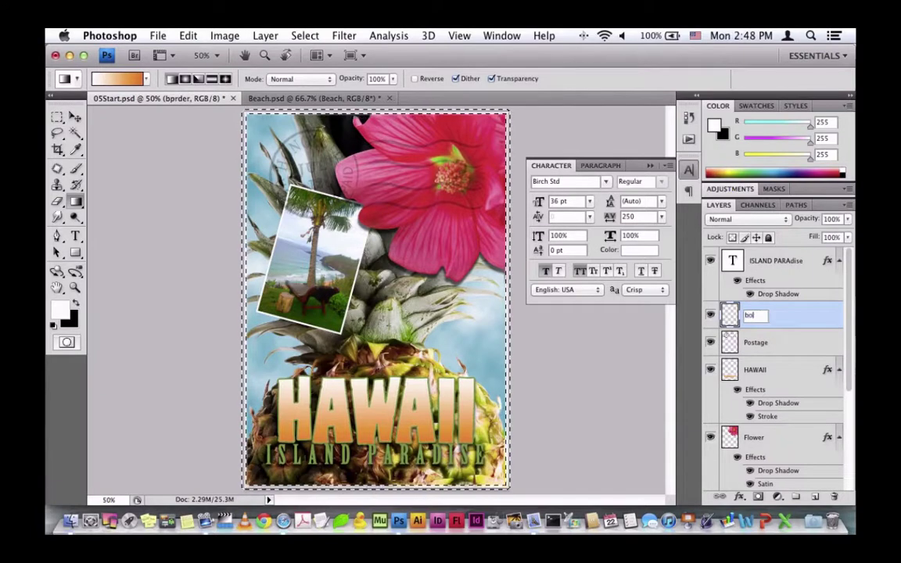
{"action": "key", "text": "Return"}
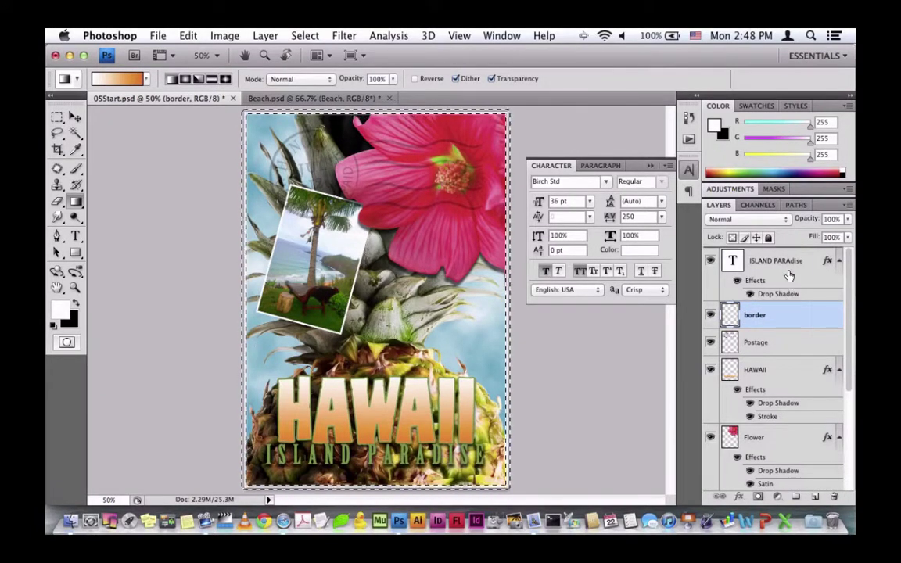
{"action": "left_click_drag", "start_coordinate": [788, 316], "coordinate": [790, 259]}
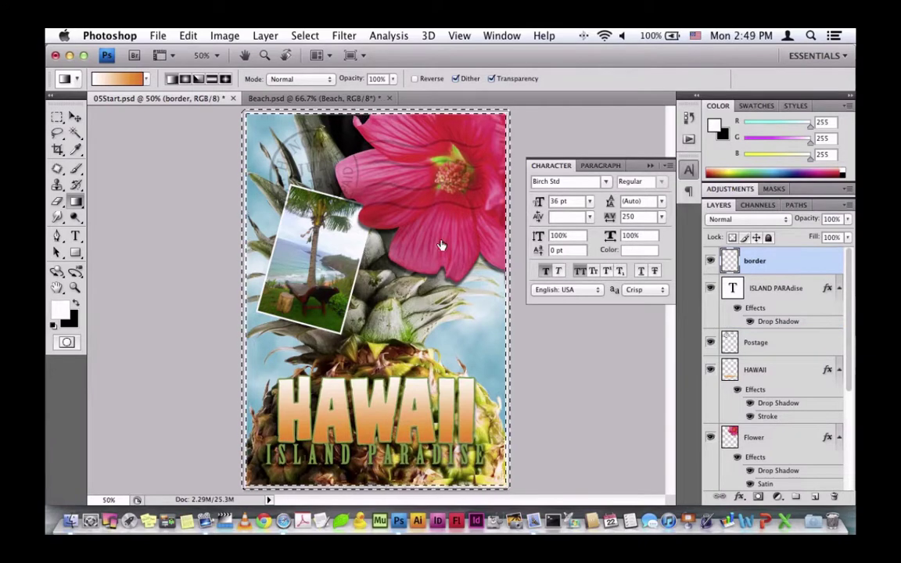
Deselect the border selection and switch to the Move tool.
{"action": "left_click", "coordinate": [305, 35]}
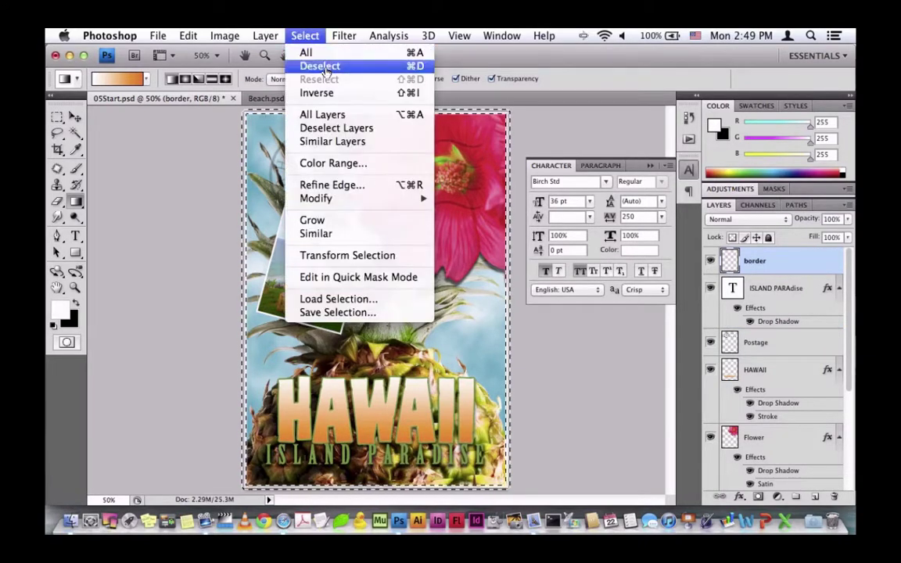
{"action": "left_click", "coordinate": [308, 64]}
{"action": "left_click", "coordinate": [75, 117]}
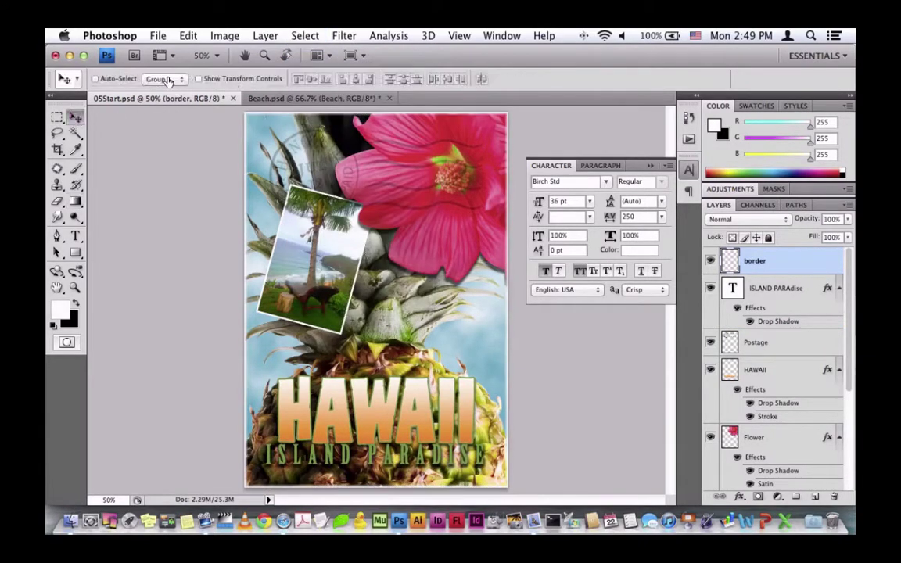
Duplicate the 05Start.psd image with all its layers as 1234567D_06D.
{"action": "left_click", "coordinate": [224, 35]}
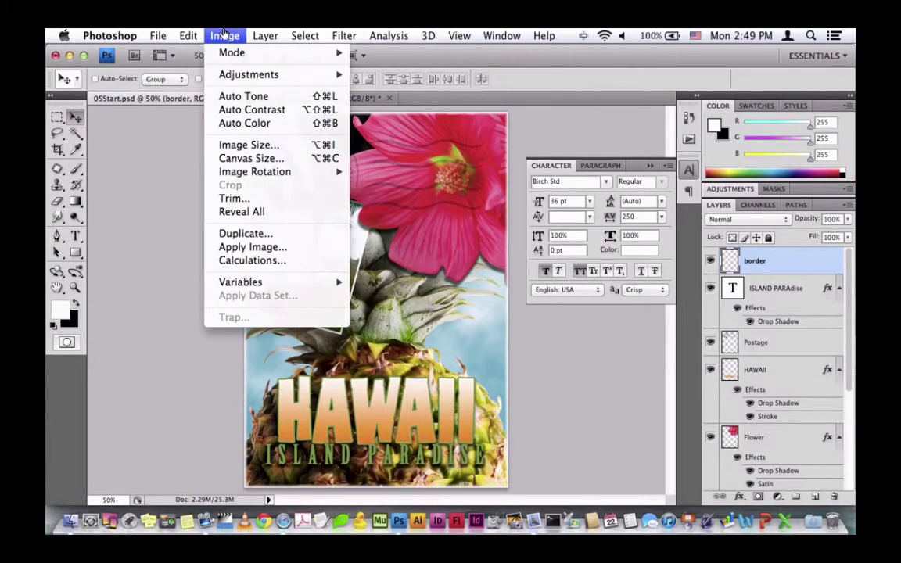
{"action": "left_click", "coordinate": [245, 234]}
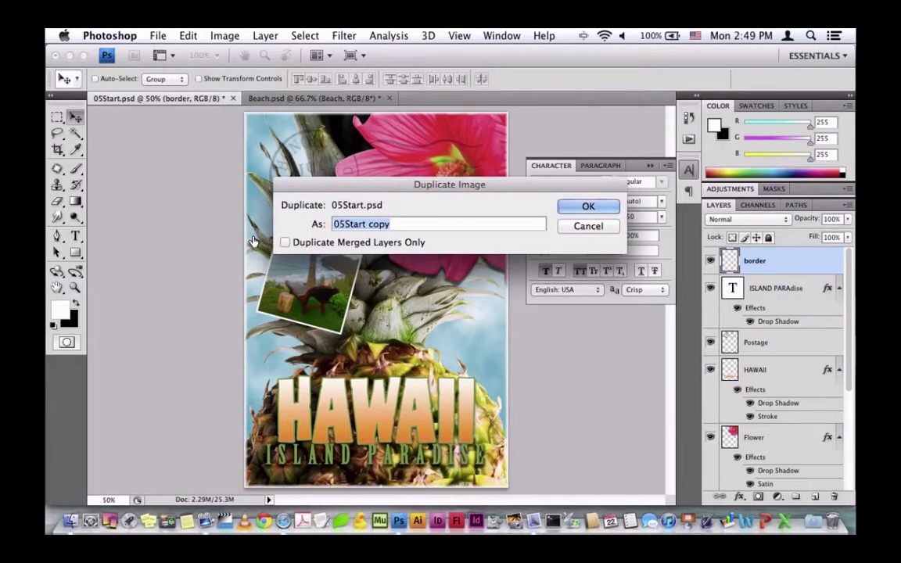
{"action": "type", "text": "1"}
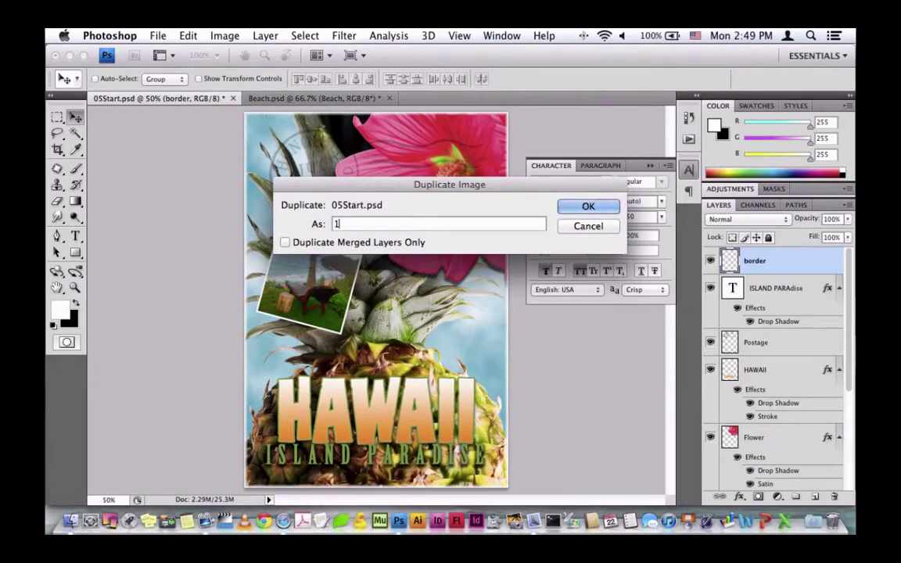
{"action": "type", "text": "234567D_06D"}
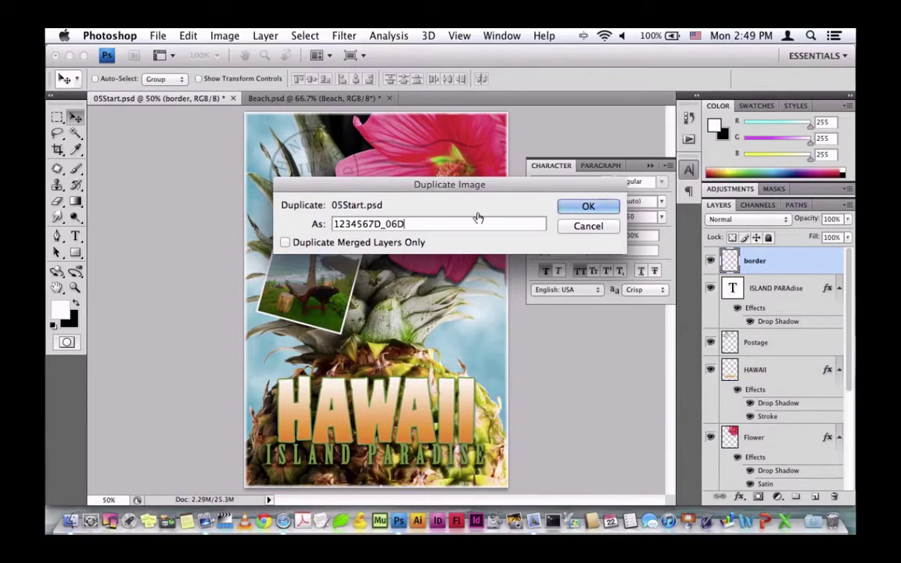
{"action": "left_click", "coordinate": [582, 207]}
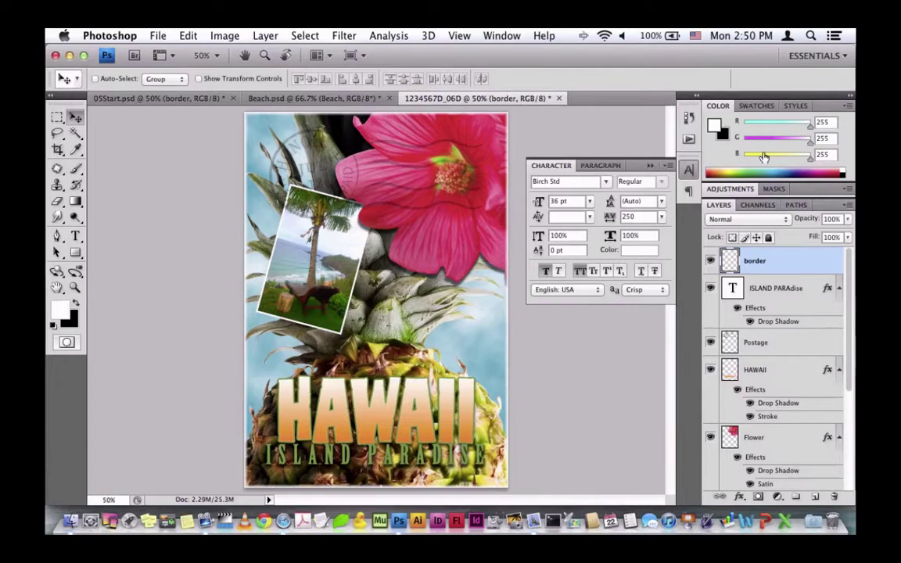
Flatten the duplicate image, discarding hidden layers, and save it as 1234567D_06D.psd in Photoshop format in the wk06_files folder.
{"action": "left_click", "coordinate": [846, 205]}
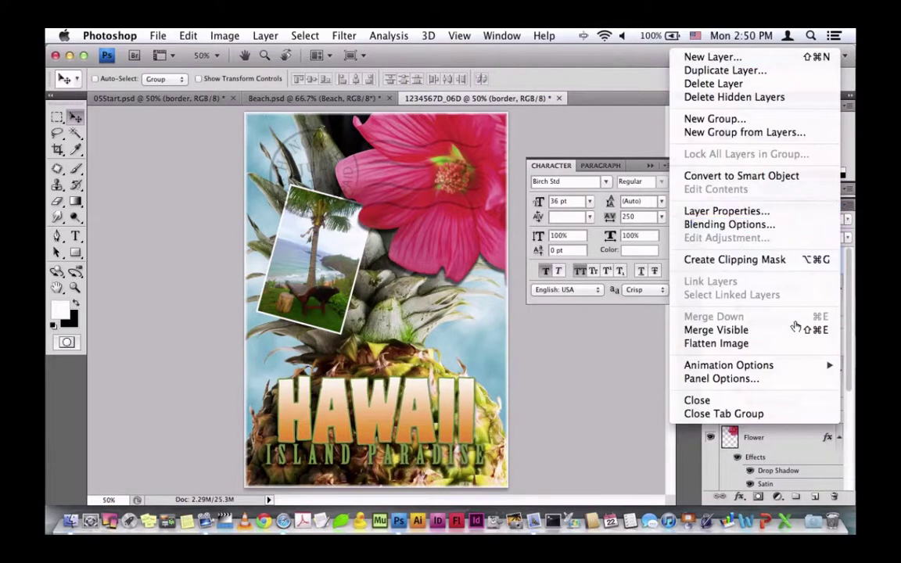
{"action": "left_click", "coordinate": [854, 311]}
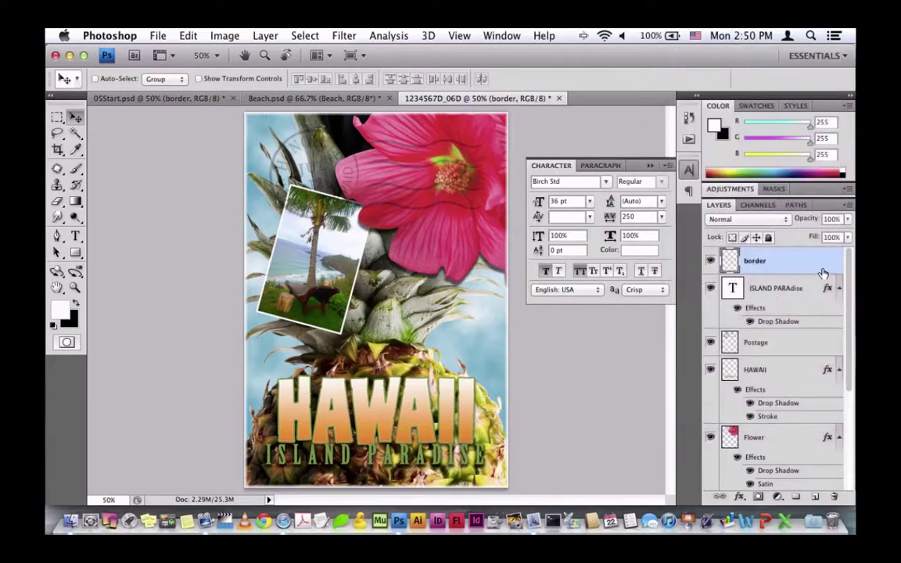
{"action": "left_click", "coordinate": [848, 208]}
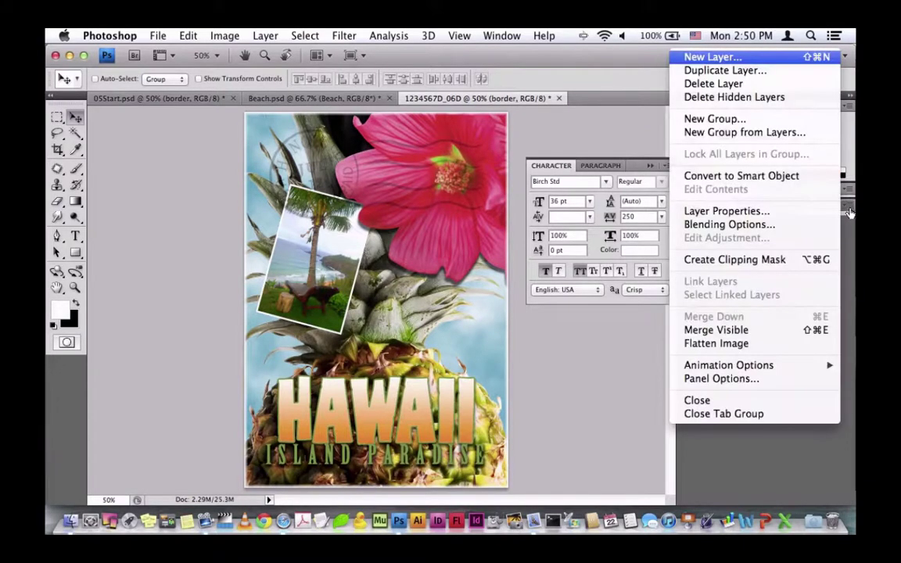
{"action": "left_click", "coordinate": [768, 349]}
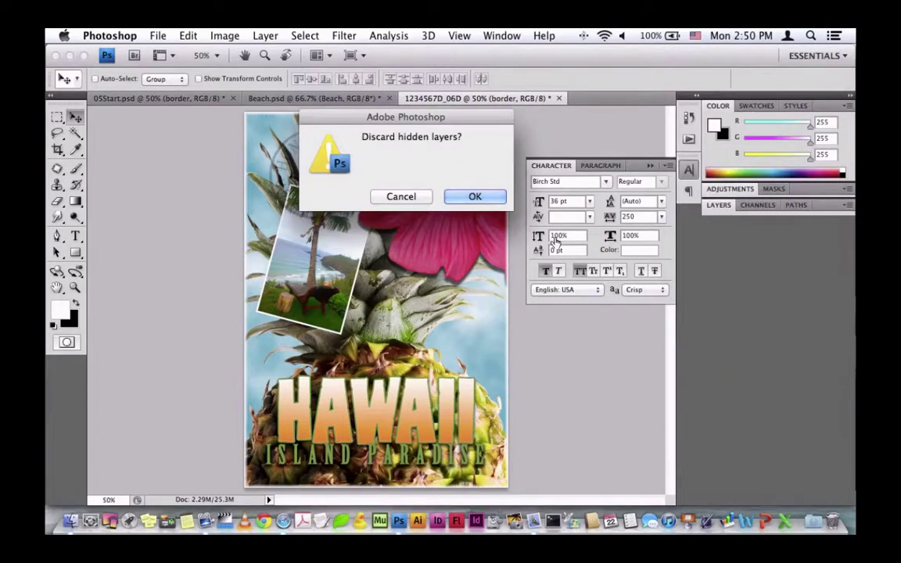
{"action": "left_click", "coordinate": [485, 198]}
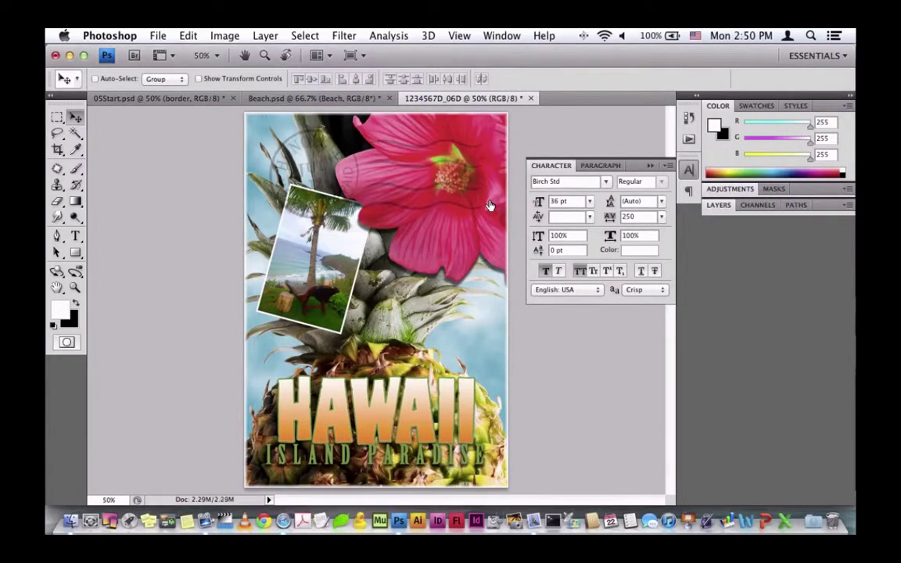
{"action": "key", "text": "super+shift+s"}
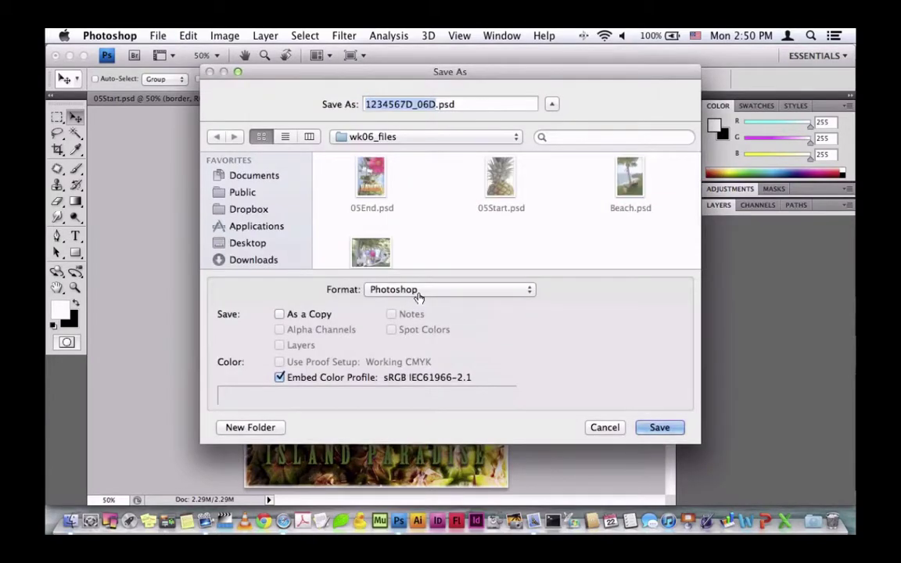
{"action": "left_click", "coordinate": [643, 427]}
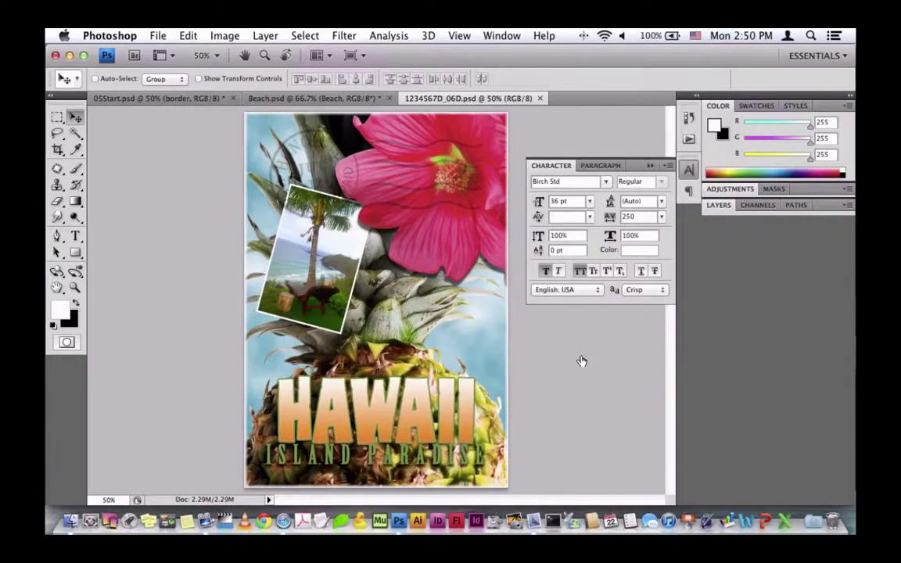